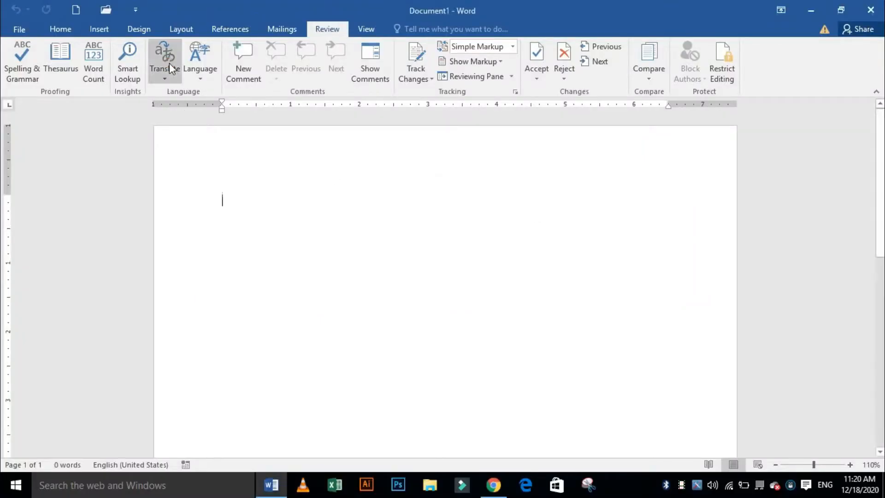
Fill the blank document with sample paragraphs using =rand()
click(164, 70)
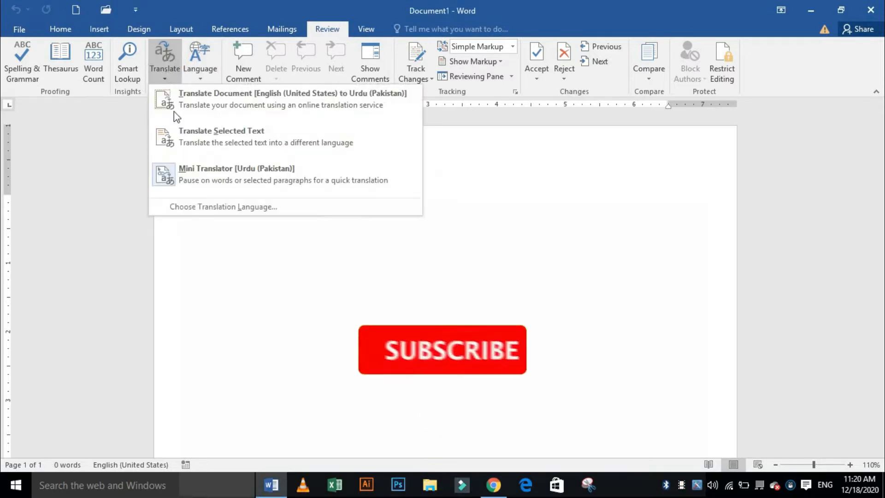
click(296, 263)
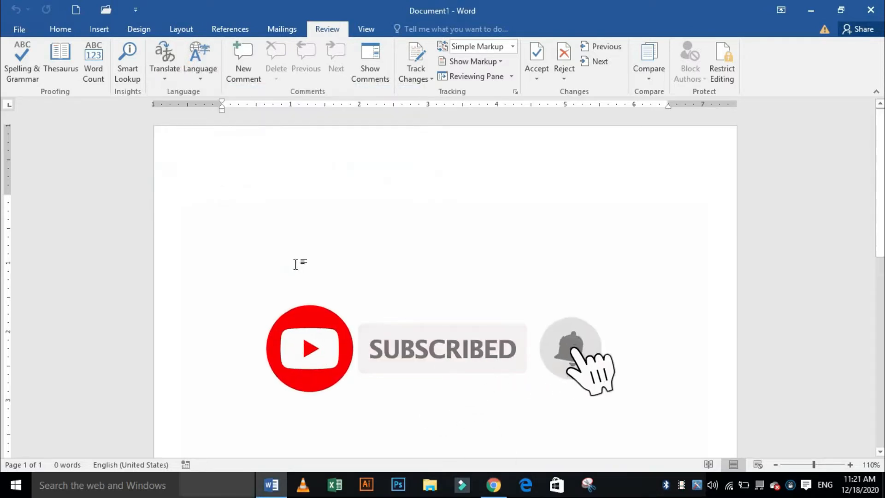
text(=rand())
key(Return)
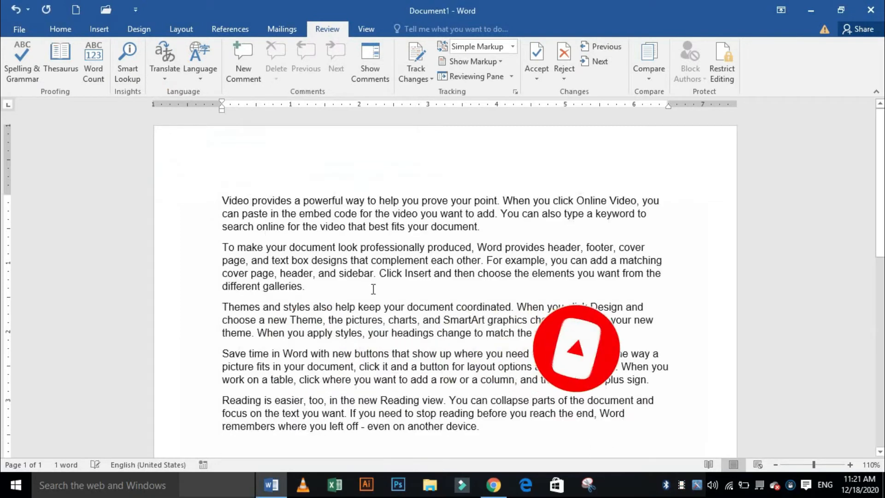
Select all the sample paragraphs and set the document translation languages from English (United States) to Pashto
drag(518, 430, 220, 180)
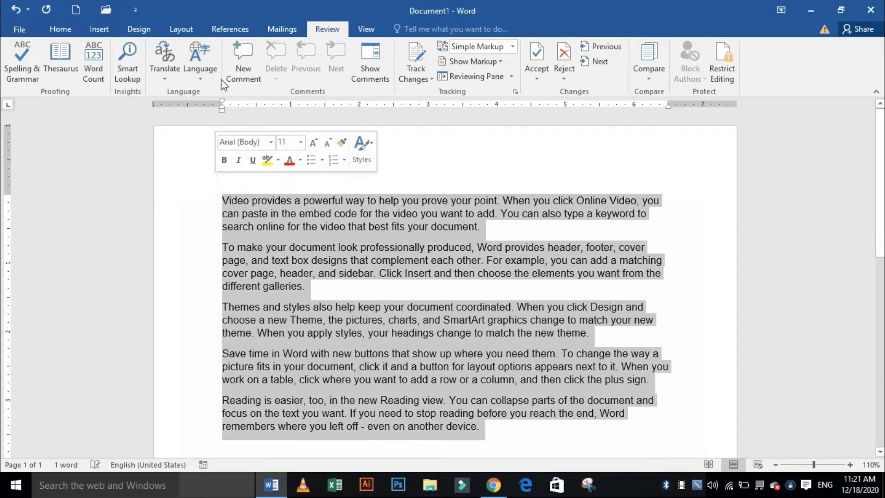
click(169, 64)
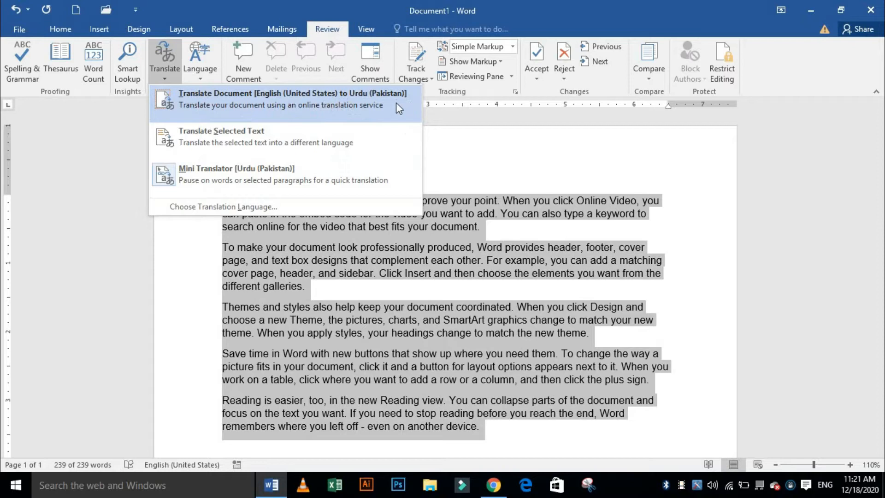
click(248, 208)
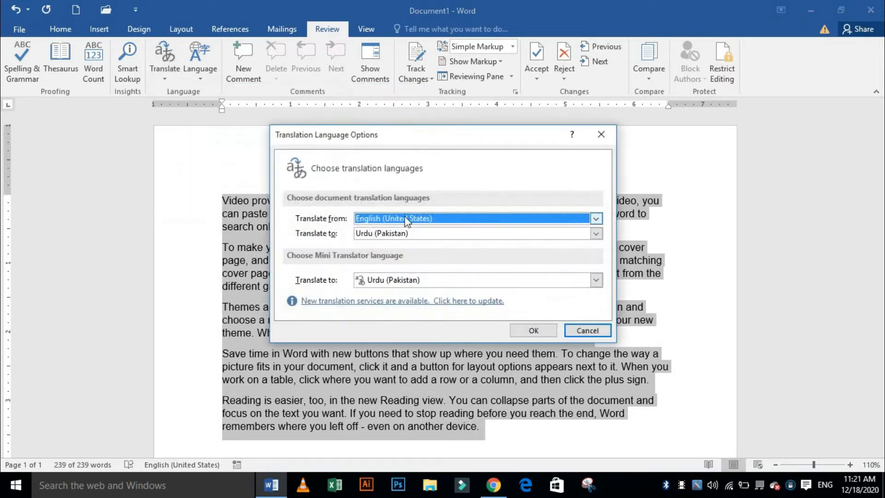
click(385, 238)
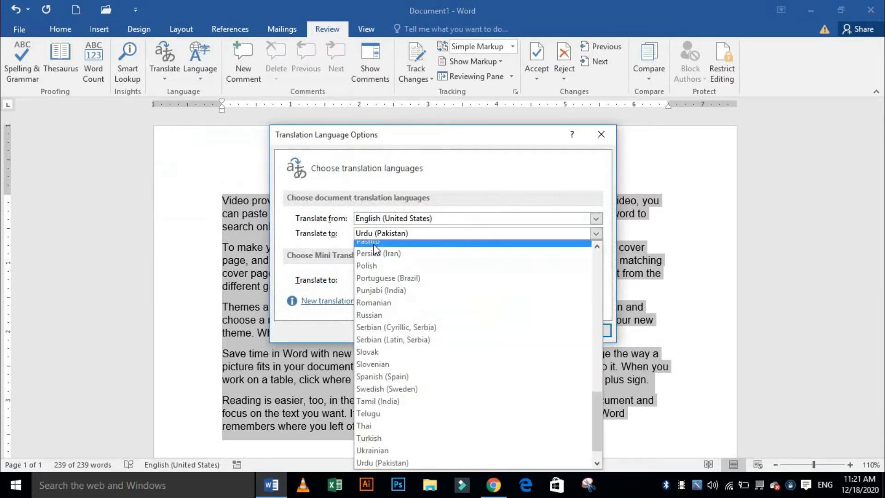
click(374, 244)
click(371, 219)
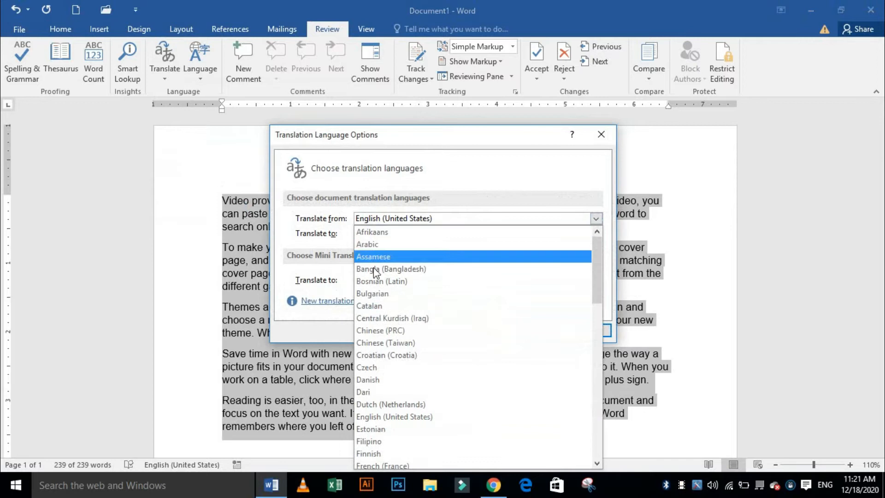
click(454, 170)
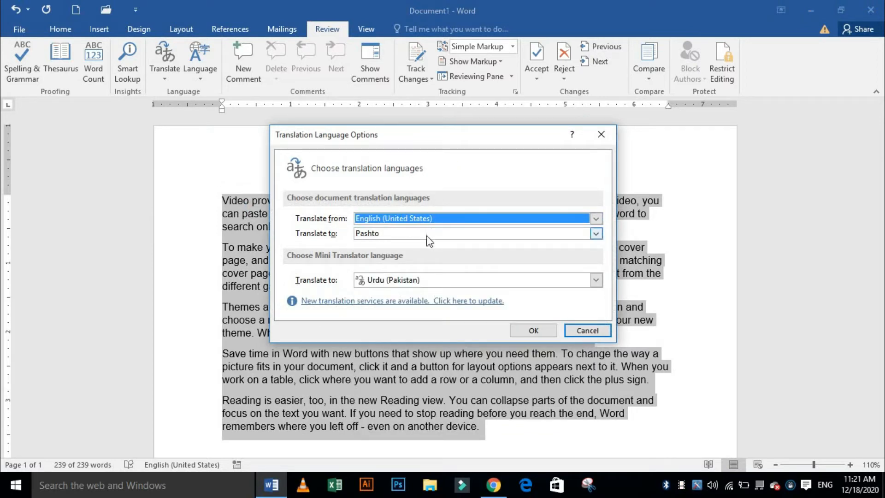
click(538, 331)
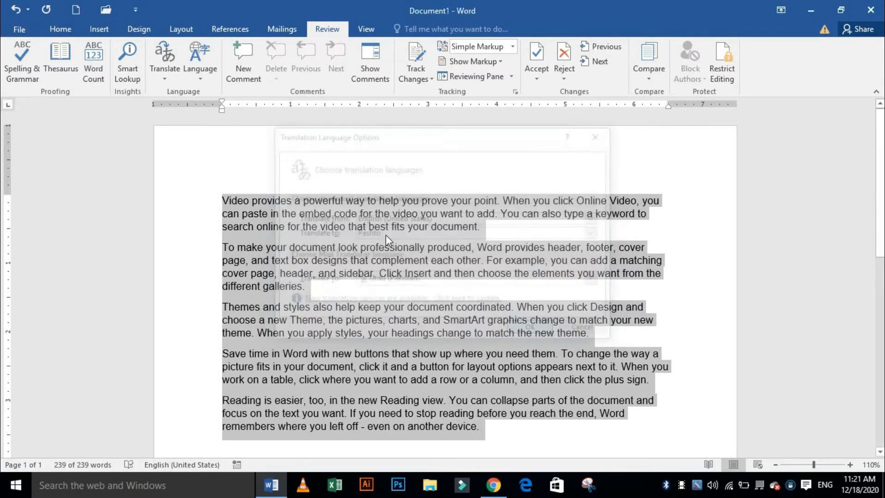
Translate the whole document from English (United States) to Pashto, agreeing to send the text to the online service
click(180, 46)
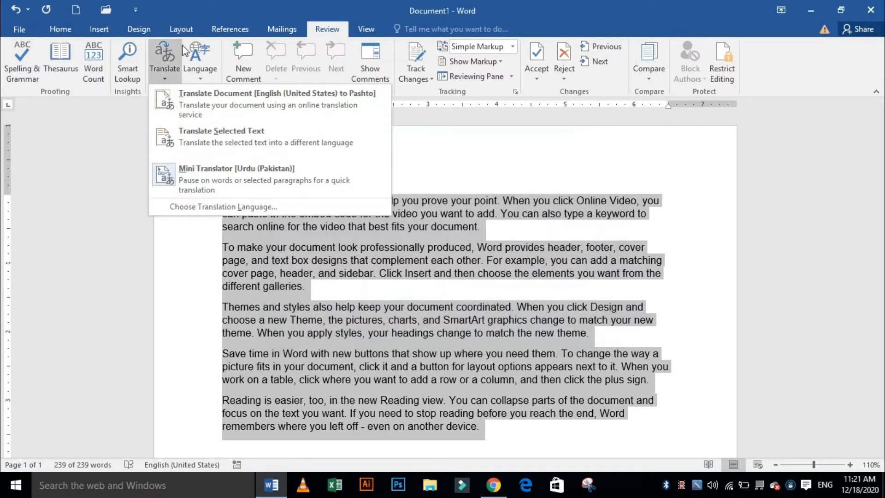
click(206, 103)
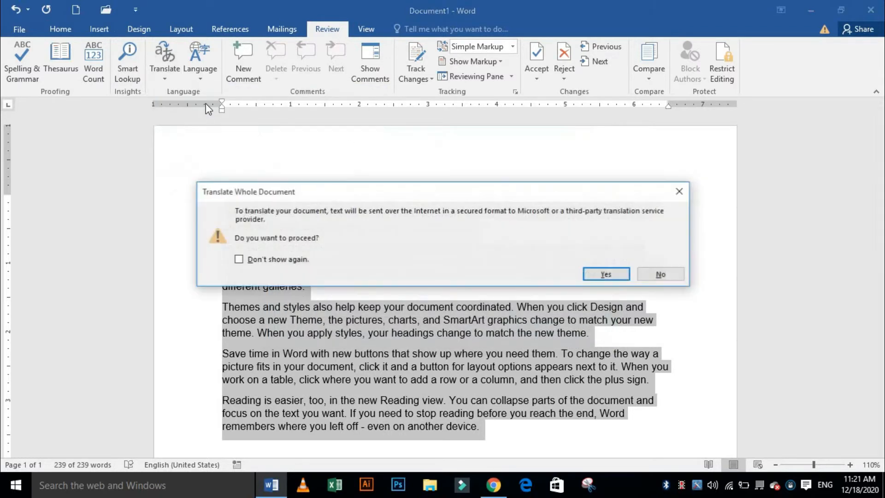
click(606, 274)
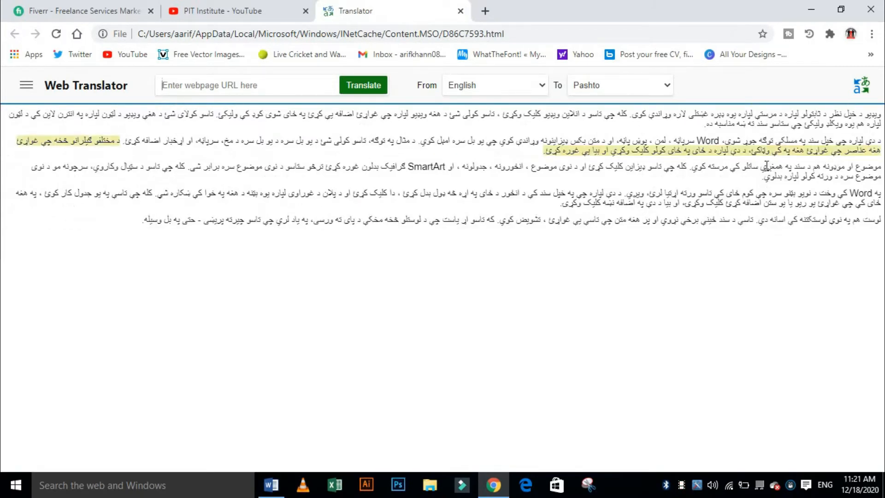
Examine the Pashto translation enlarged in the browser, close its page, and switch back to the Word document
key(ctrl+plus)
key(ctrl+plus)
key(ctrl+plus)
key(ctrl+plus)
key(ctrl+plus)
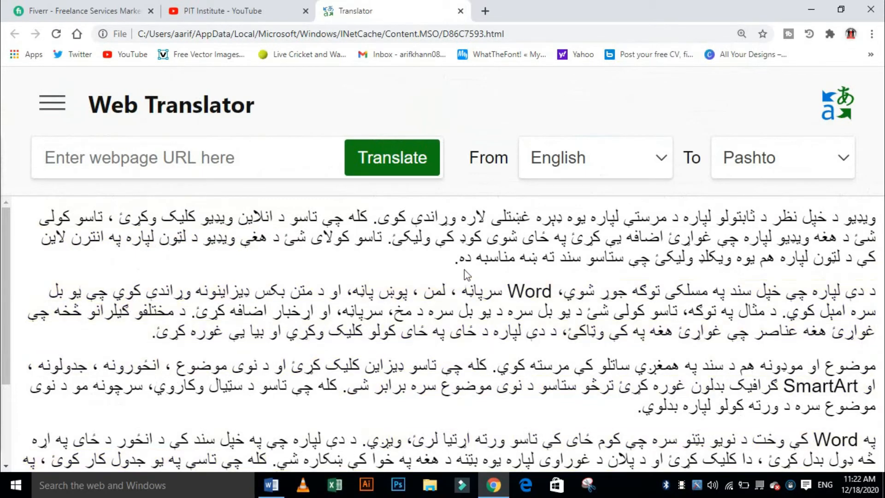
ctrl+scroll(531, 238, down, 8)
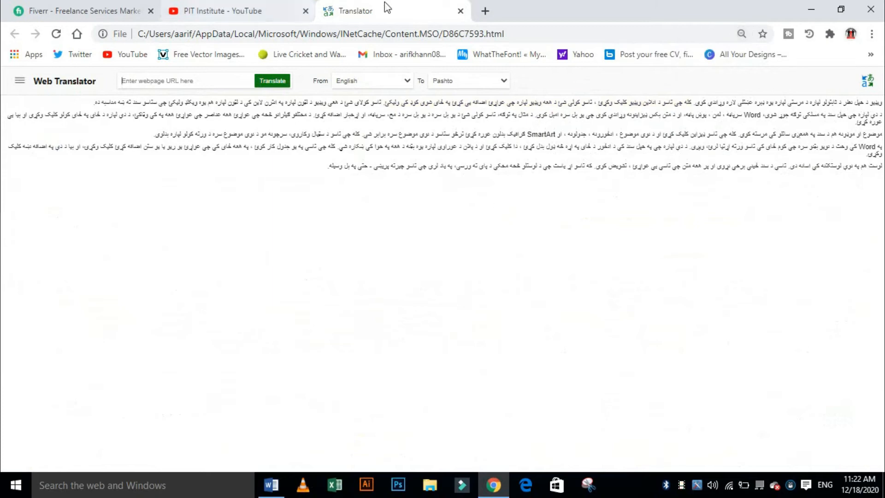
click(461, 11)
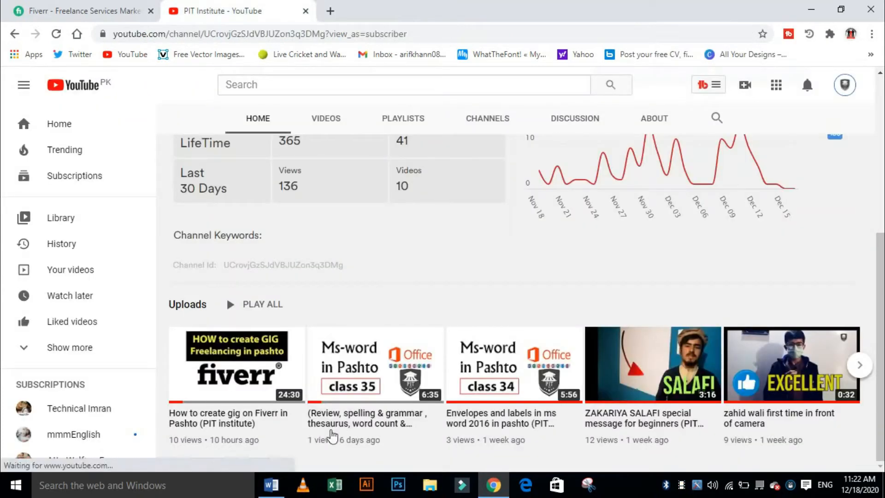
click(271, 487)
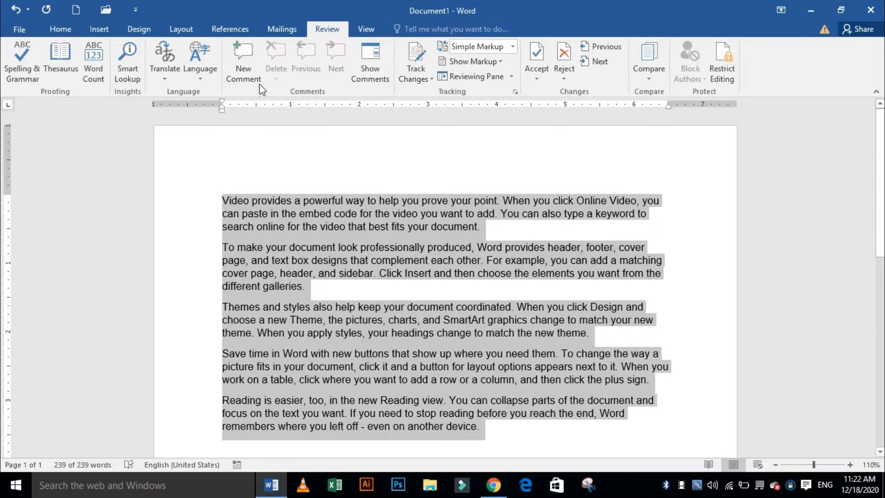
click(157, 62)
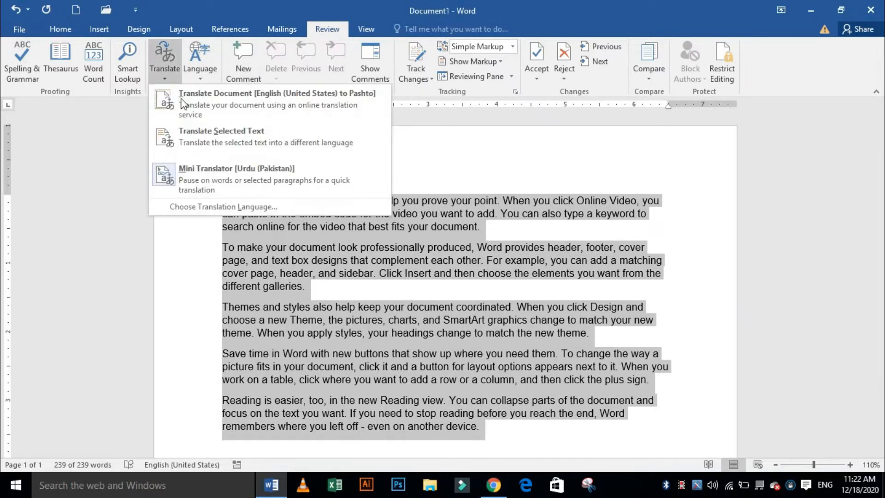
click(233, 148)
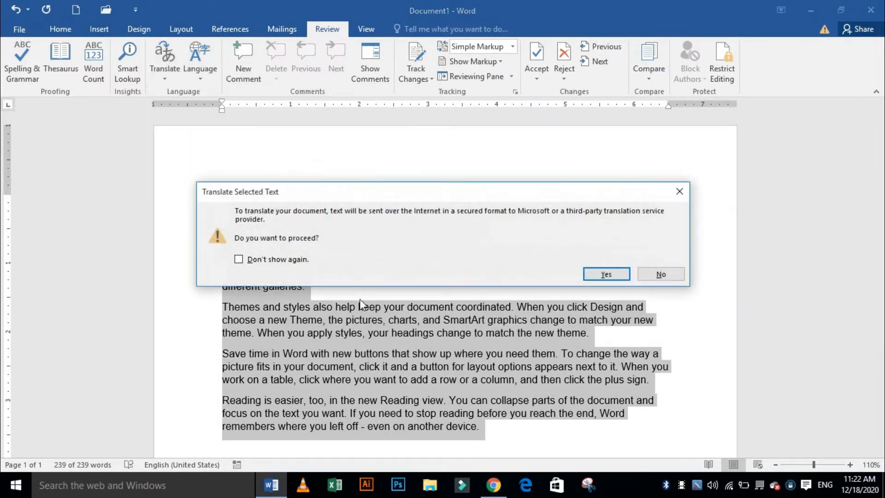
click(668, 273)
Select the first two paragraphs and review the available source languages in the translation language options, leaving without changes
drag(340, 300, 201, 186)
click(165, 62)
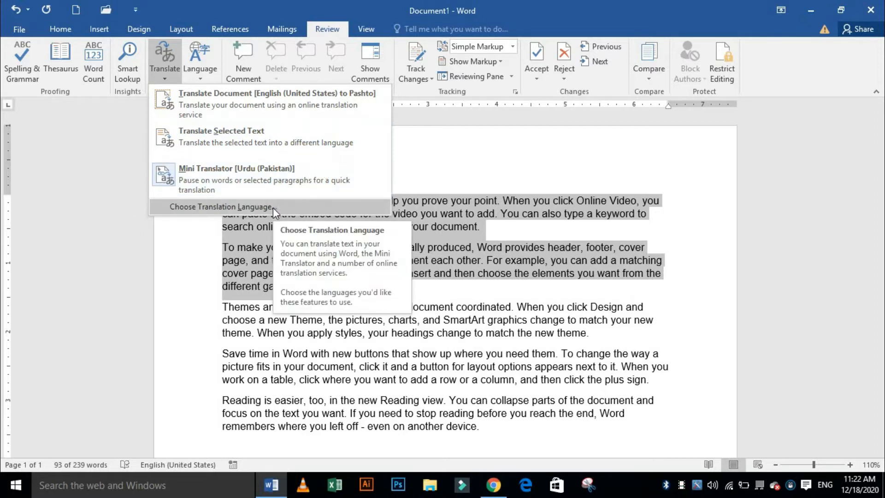
click(179, 207)
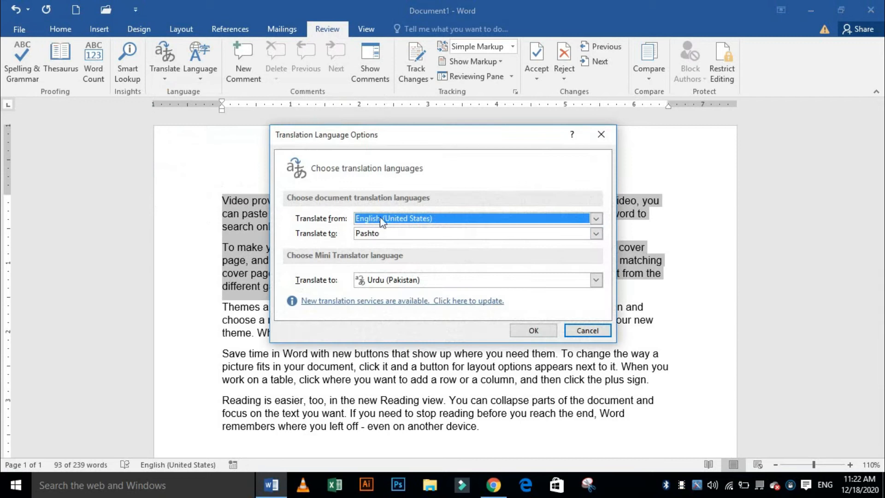
click(384, 219)
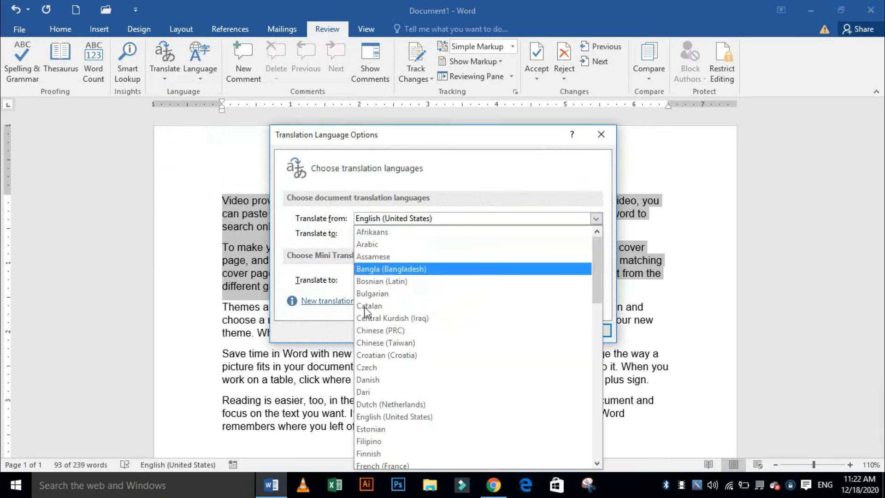
click(314, 247)
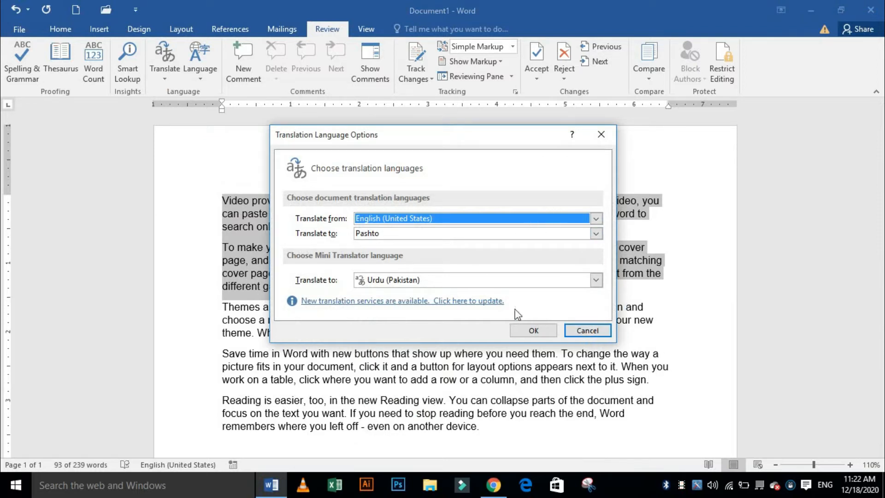
click(577, 330)
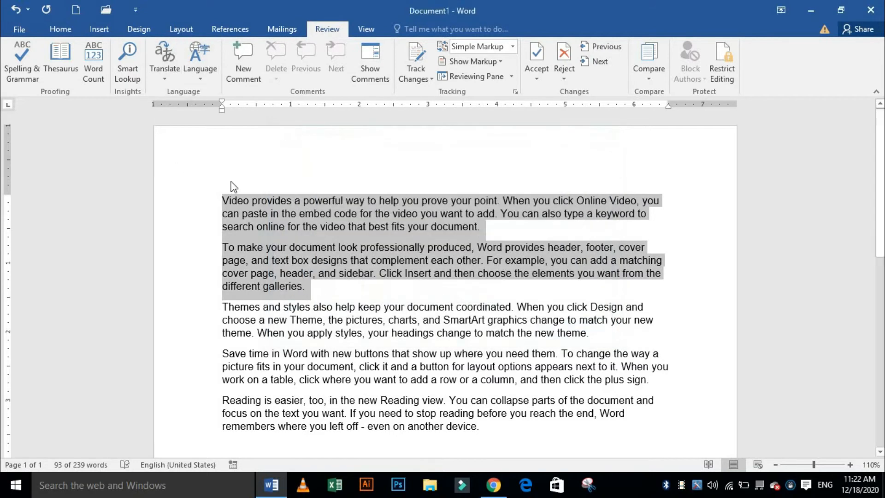
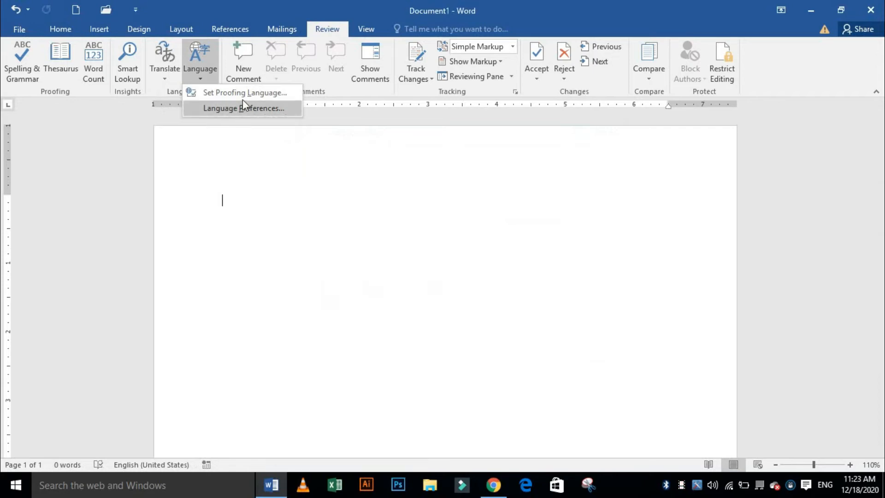
Enter "Color (US)" and "colour(UK)" on two separate lines of the blank document
click(296, 205)
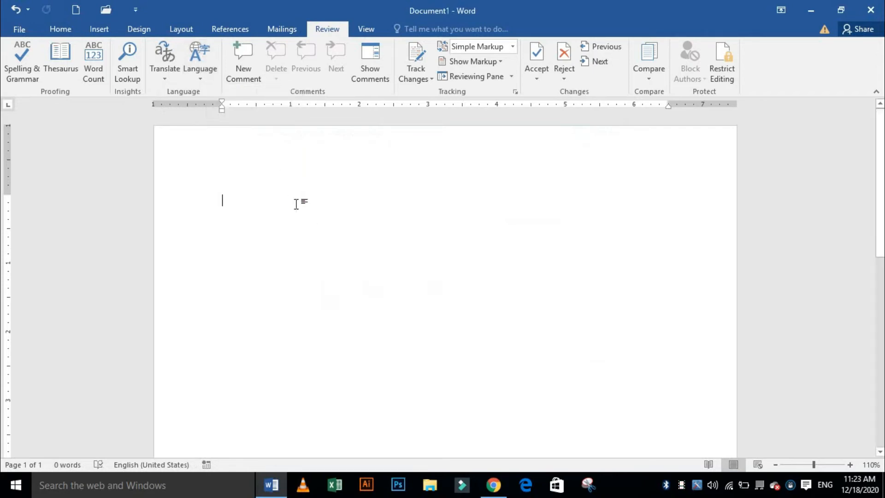
text(colo)
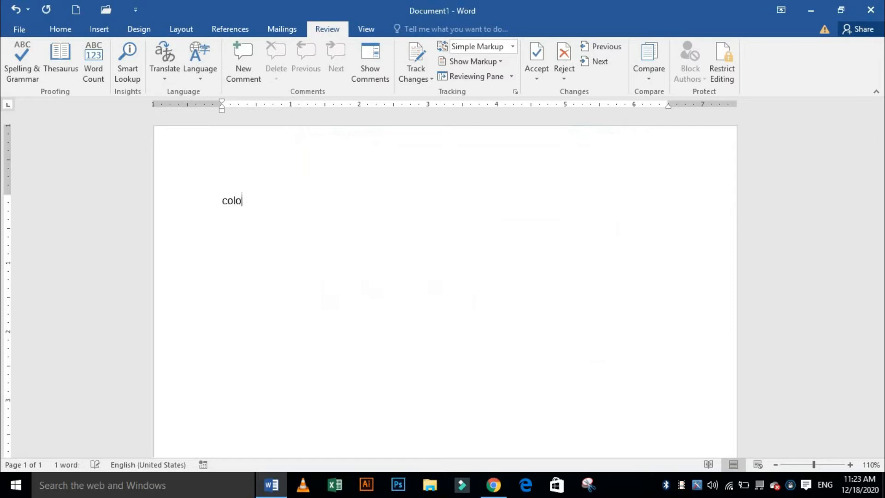
text(r (US)
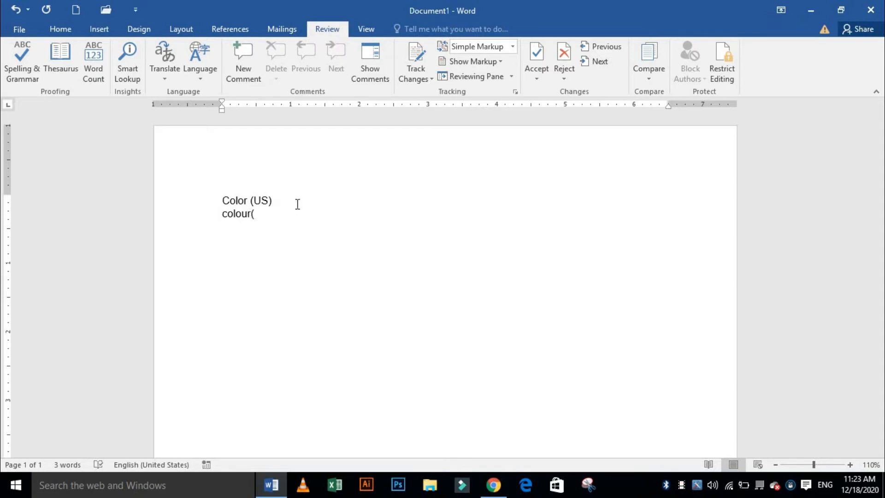
key(Return)
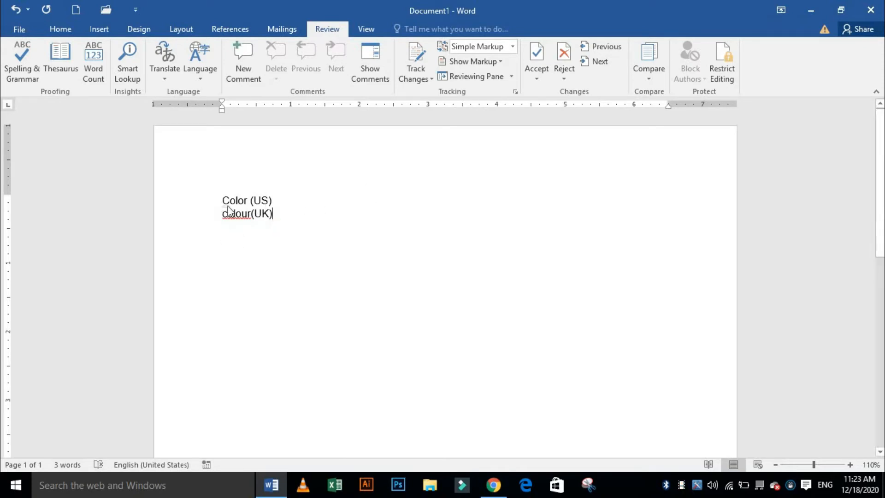
Open the proofing language settings and browse the list of languages available for marking the text
drag(200, 195, 313, 203)
click(333, 215)
scroll(251, 211, up, 7)
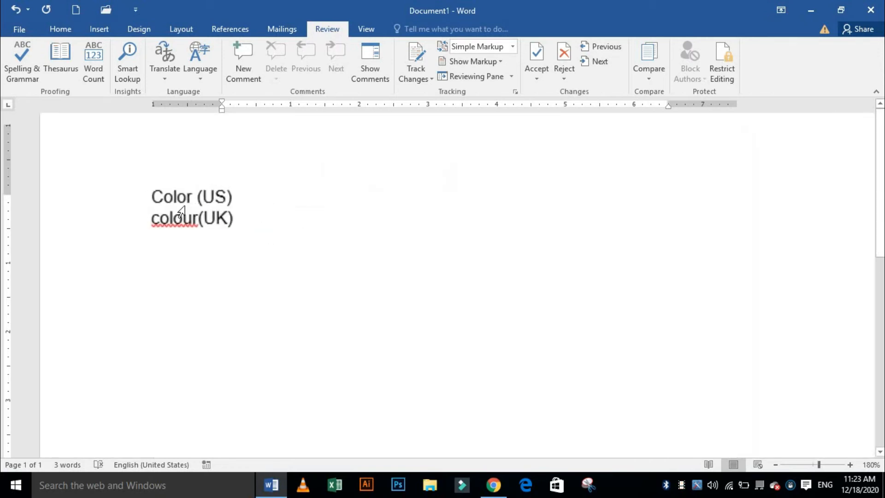
click(192, 76)
click(202, 92)
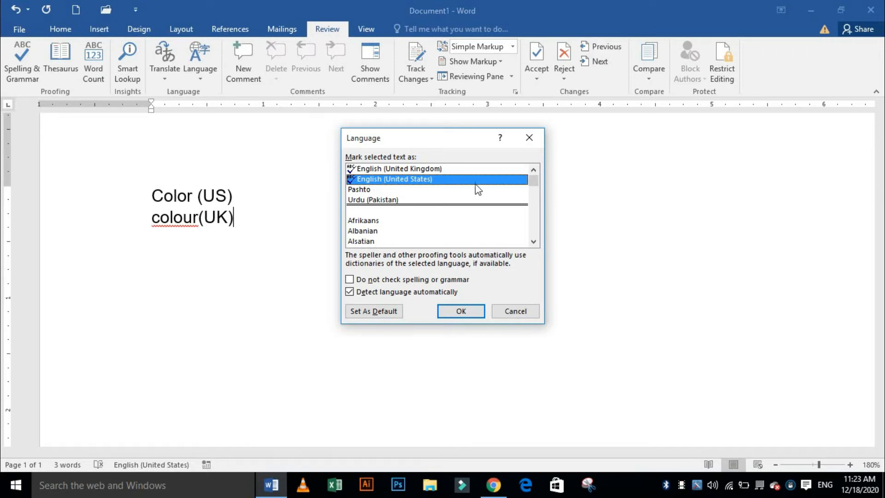
scroll(426, 181, down, 18)
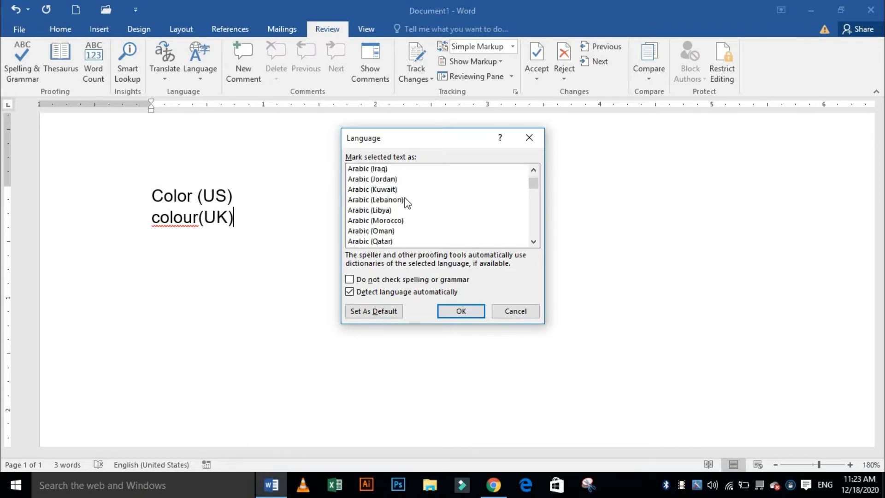
scroll(391, 203, down, 20)
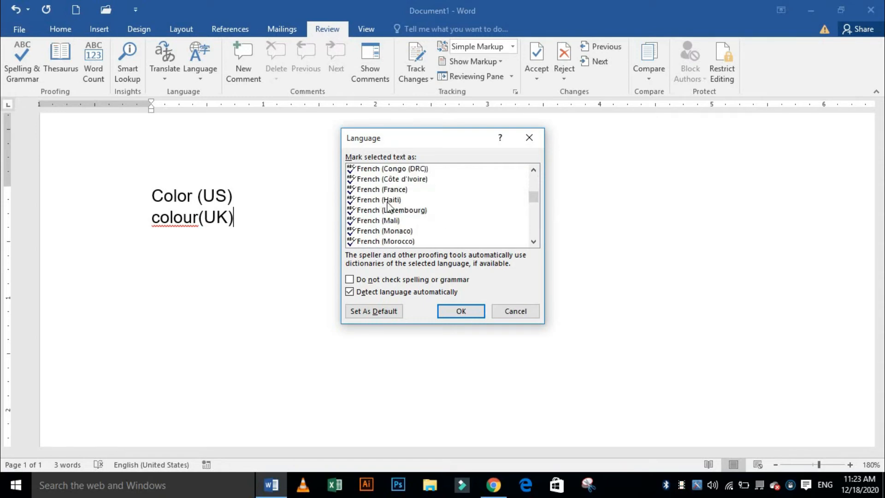
scroll(383, 200, down, 15)
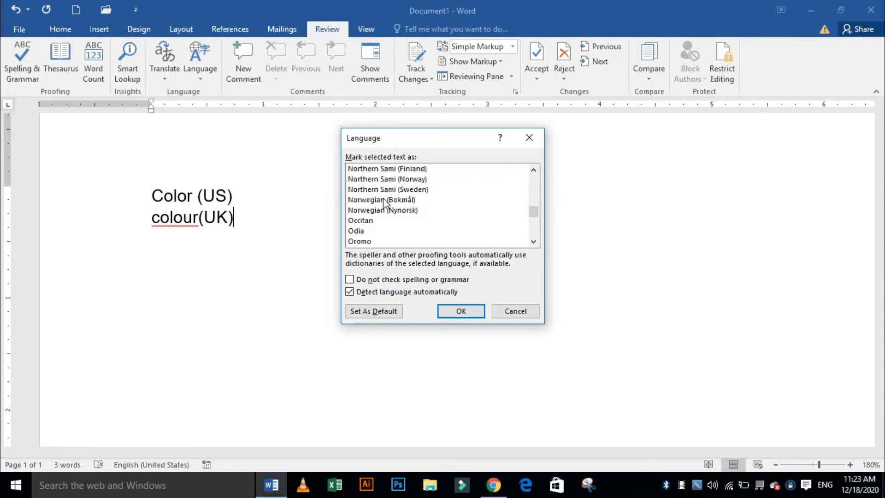
scroll(405, 201, up, 7)
click(532, 207)
mouse_move(532, 207)
mouse_down()
mouse_move(531, 176)
mouse_move(537, 215)
mouse_up()
drag(536, 218, 419, 222)
scroll(441, 207, down, 3)
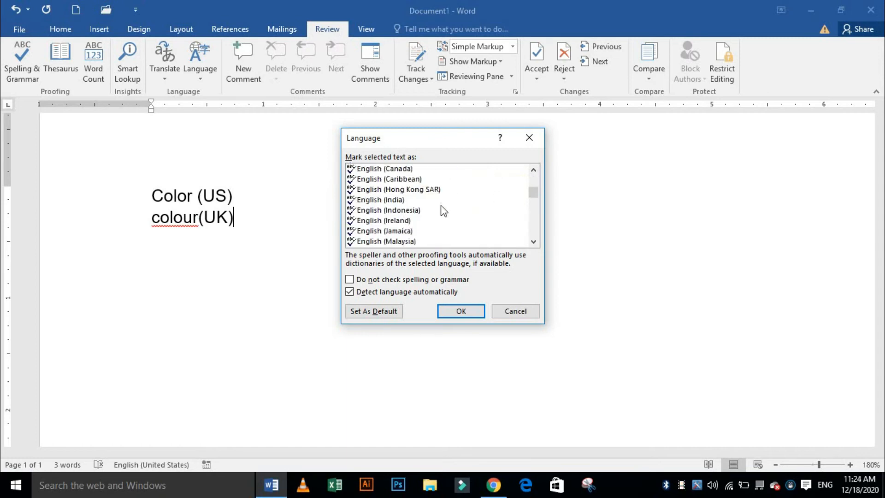
Set the proofing language to English (United Kingdom) and make it the default for new documents
scroll(411, 214, up, 3)
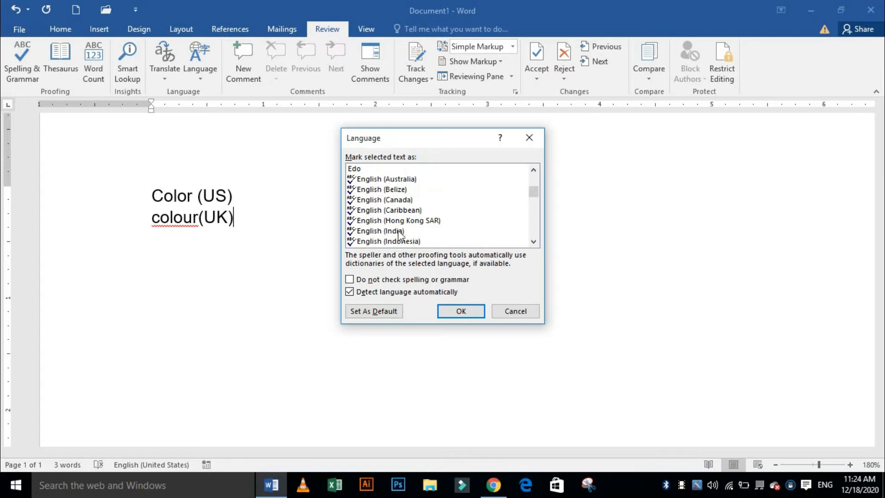
scroll(438, 227, down, 1)
scroll(415, 228, down, 1)
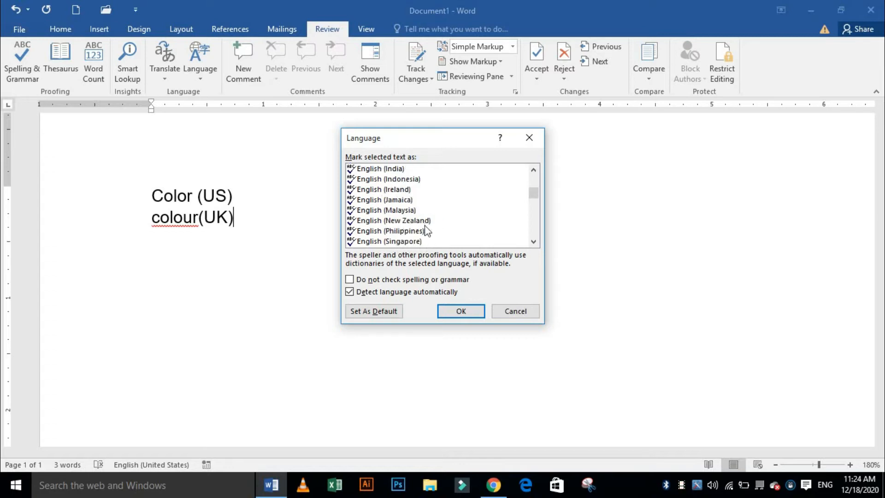
scroll(415, 230, down, 1)
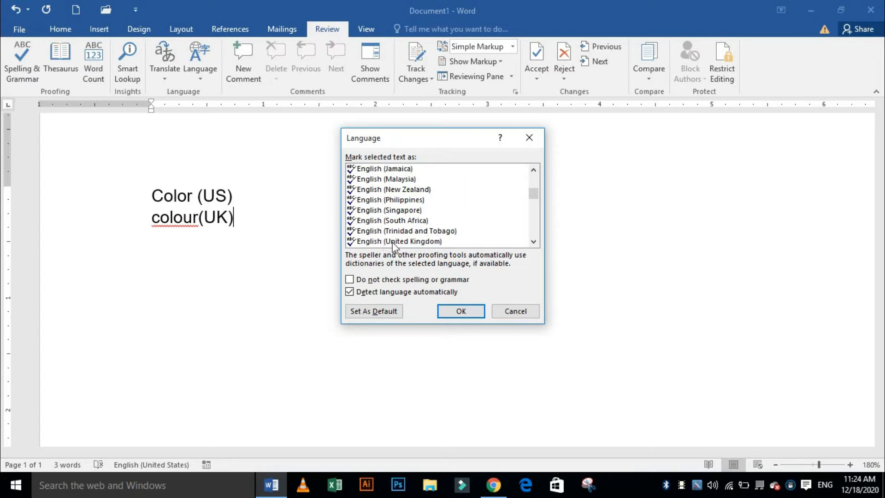
click(414, 243)
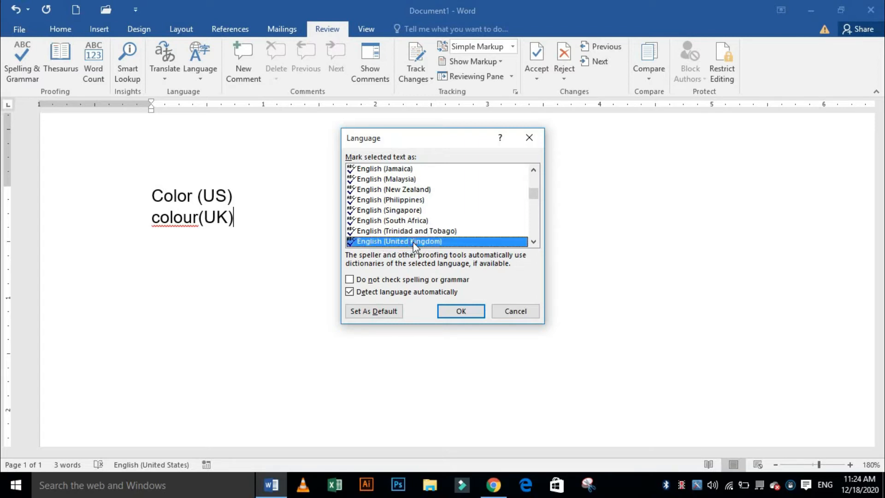
click(387, 313)
click(421, 285)
click(471, 315)
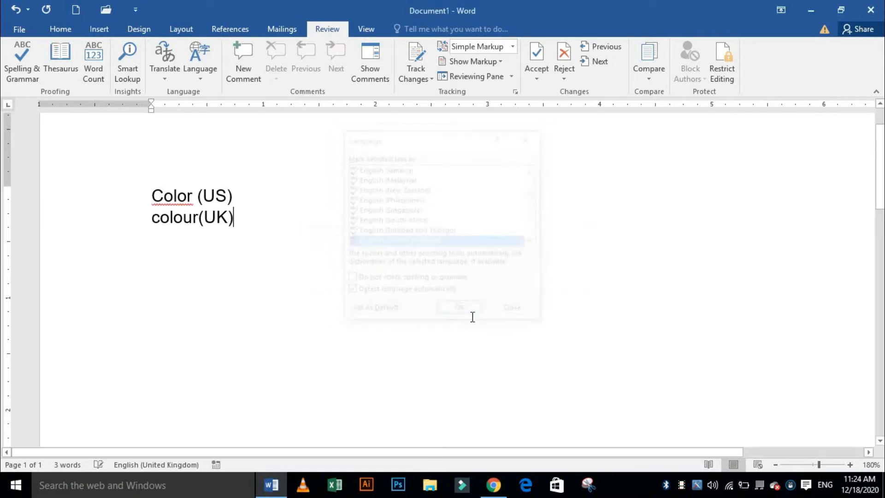
Turn off spelling and grammar checking for the "colour(UK)" line and save these English (United Kingdom) proofing settings as the default
click(138, 221)
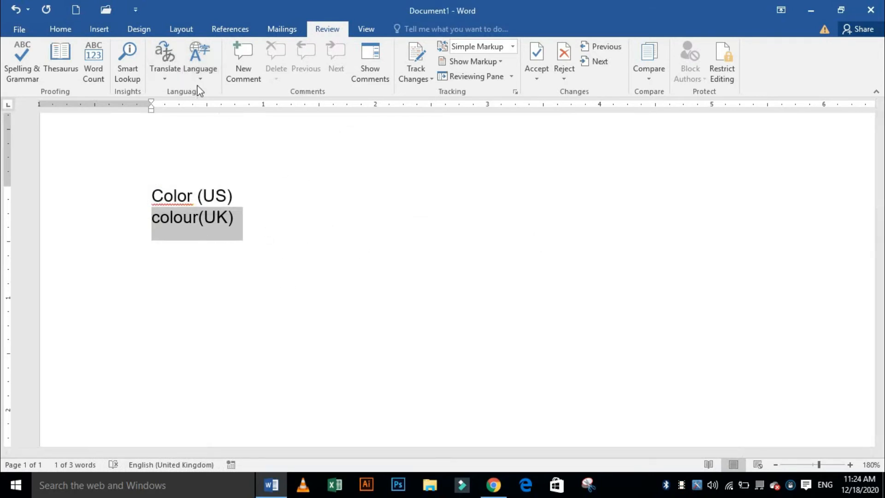
click(200, 74)
click(230, 97)
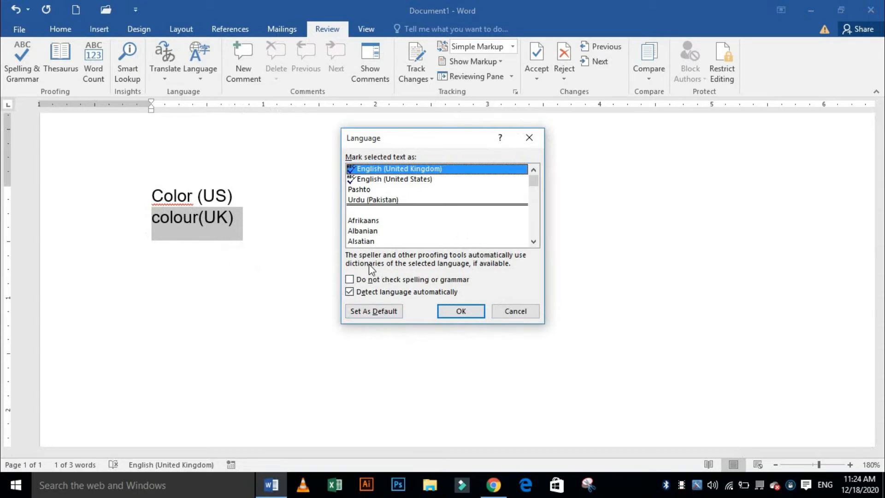
click(350, 279)
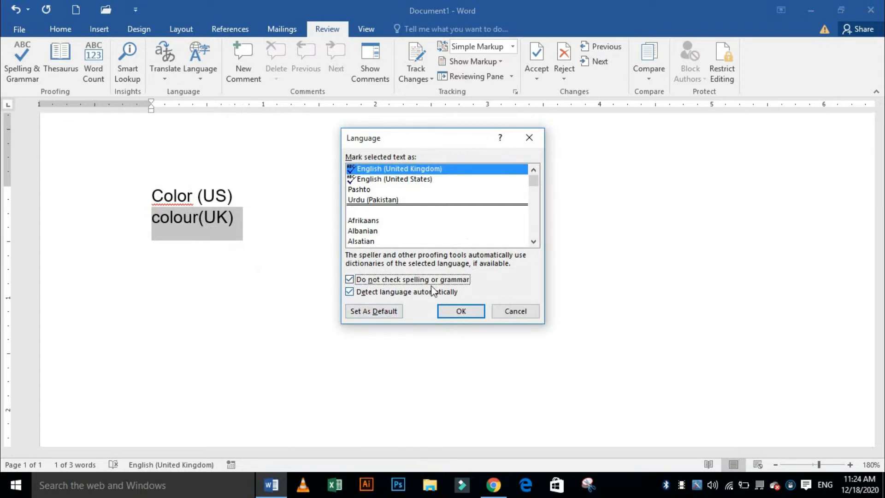
click(386, 313)
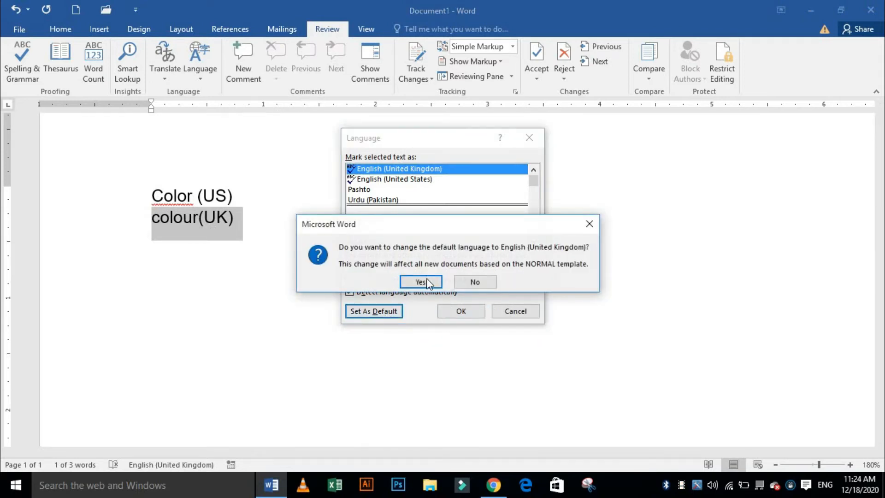
click(421, 280)
click(460, 311)
click(271, 259)
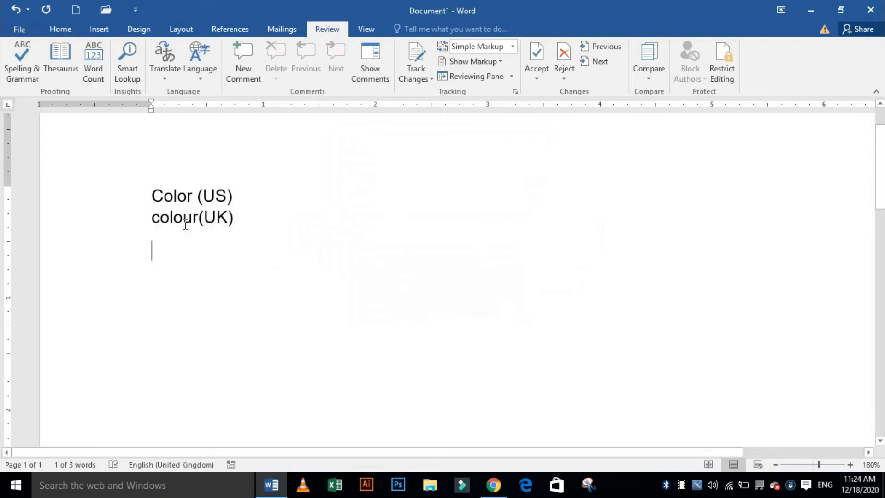
double_click(170, 219)
click(274, 253)
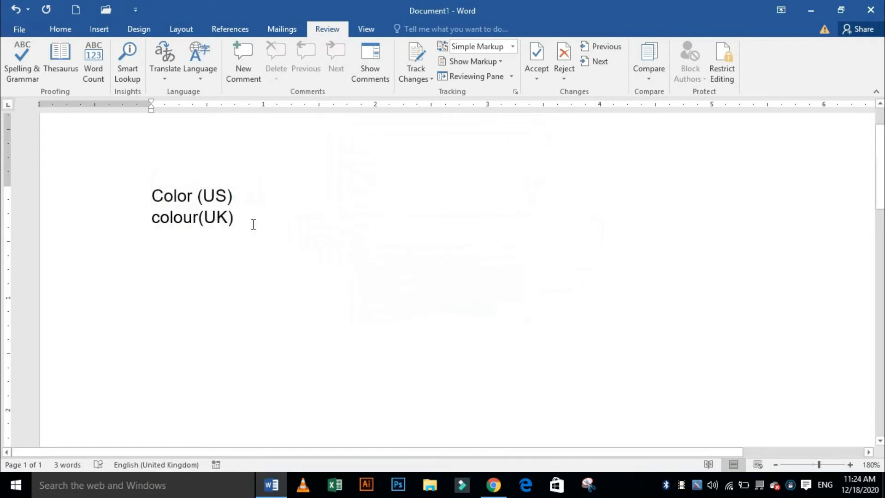
Turn spelling and grammar checking back on and save the English (United Kingdom) proofing settings as the default
click(199, 70)
click(253, 101)
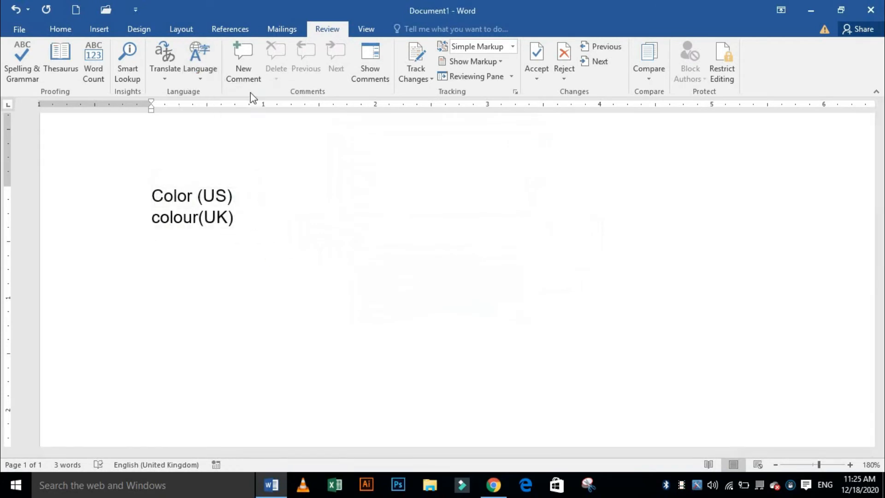
click(351, 280)
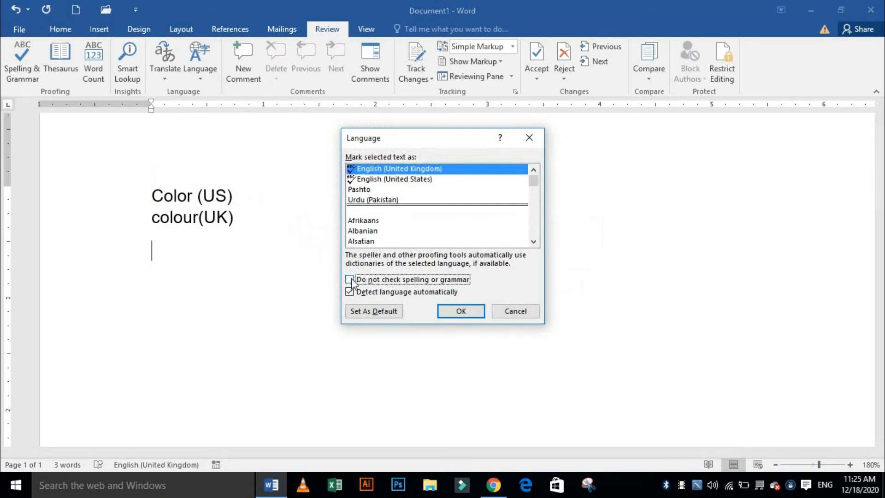
click(374, 311)
click(425, 283)
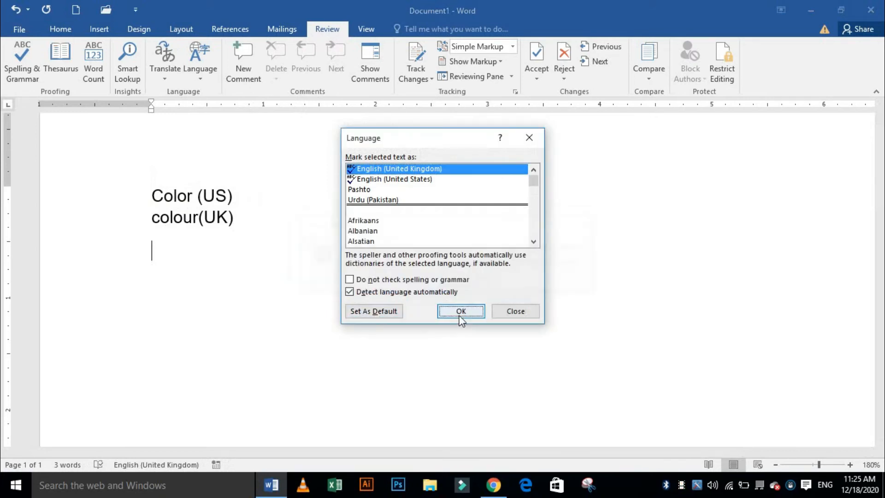
click(460, 311)
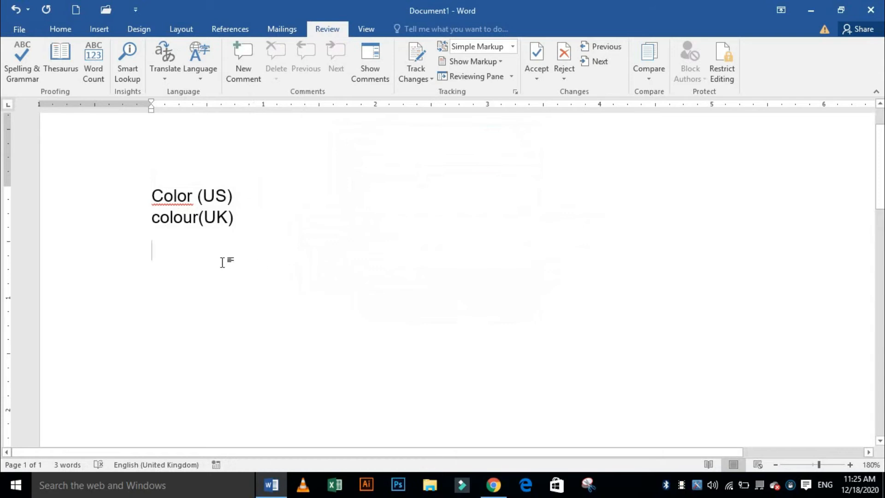
Accept the proofing settings with automatic language detection on, and enter "Dfgapfgmmg" followed by random Pashto letters below the two lines
click(200, 71)
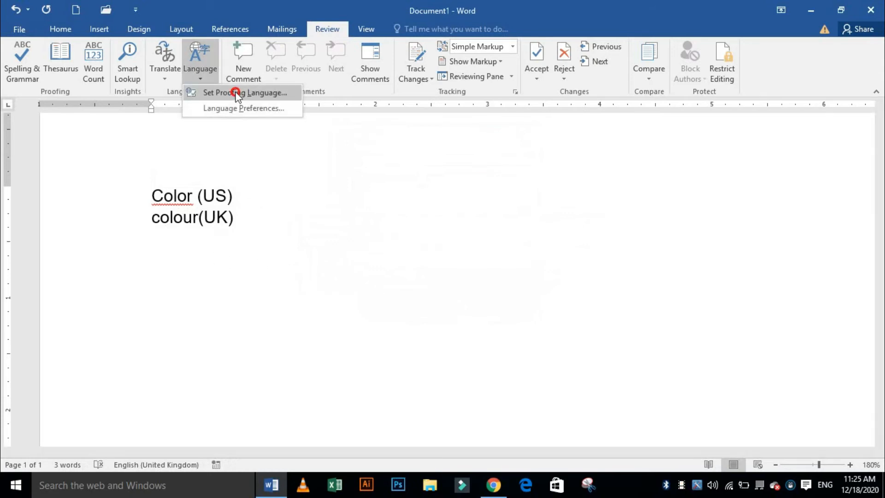
click(237, 92)
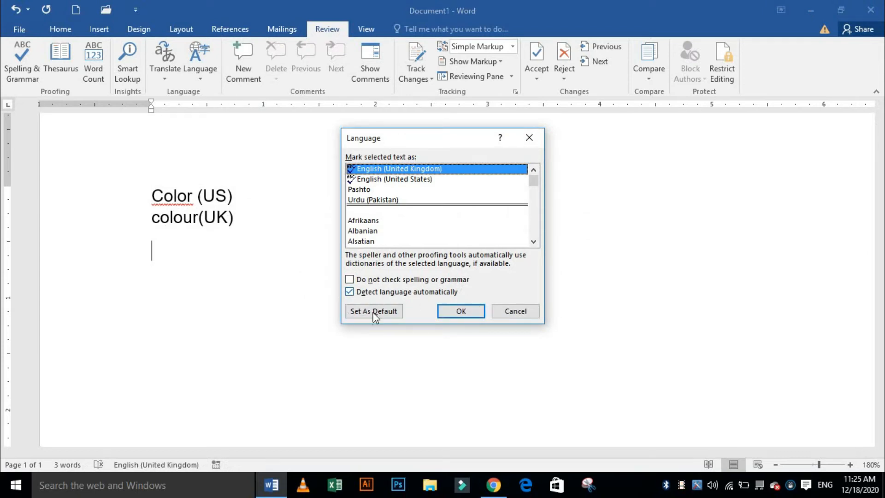
click(467, 311)
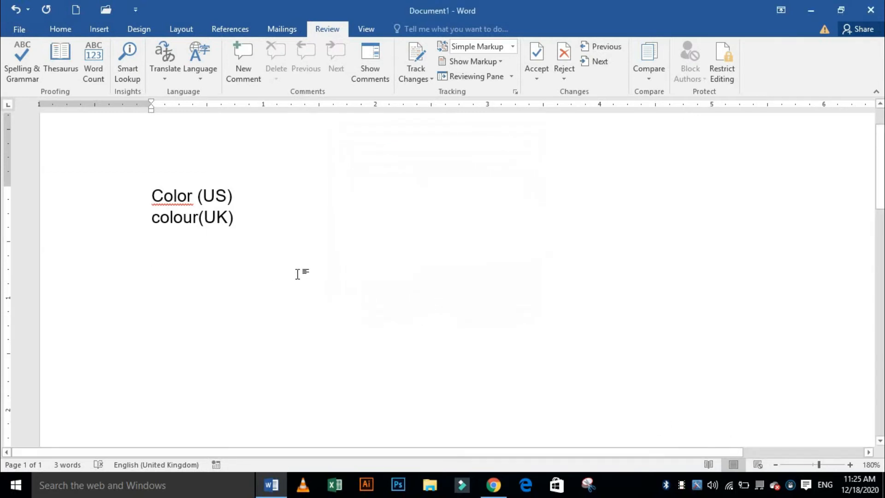
text(dfgapfgmmg)
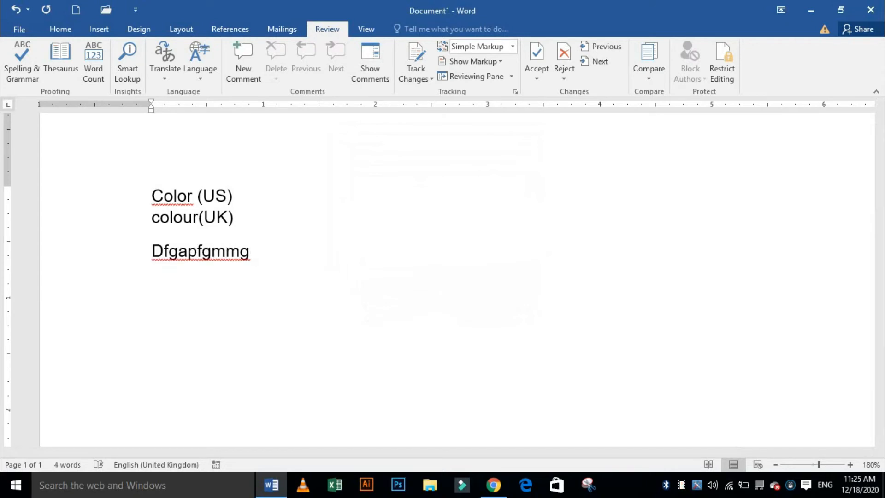
click(823, 485)
click(729, 367)
text(شیبشبشبشیبیش)
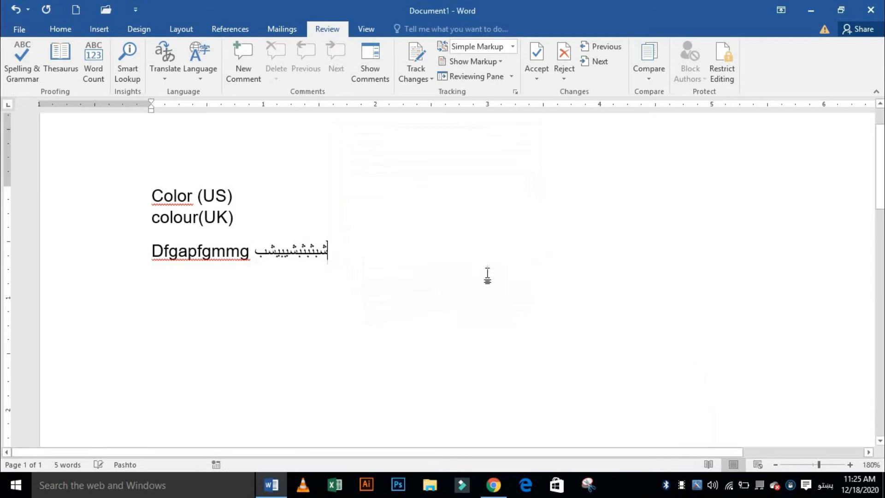
Make Pashto the default proofing language and turn off automatic language detection
click(201, 79)
click(213, 93)
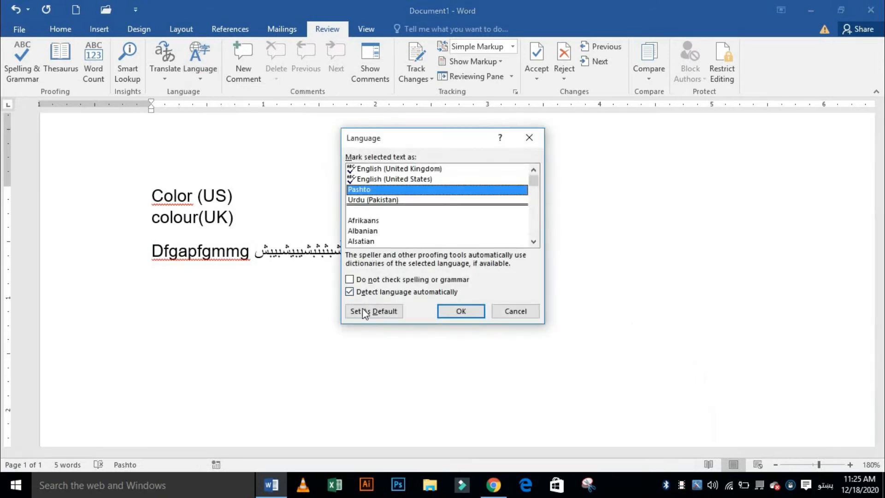
click(363, 312)
click(416, 283)
click(374, 293)
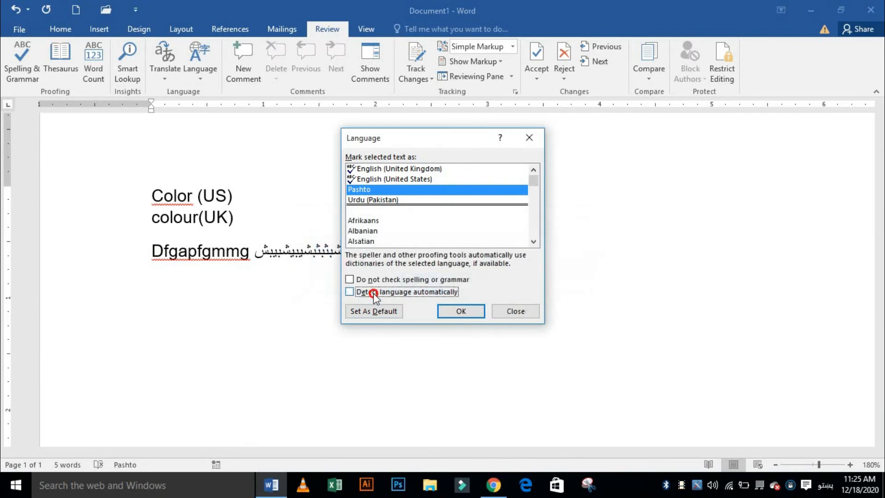
click(362, 311)
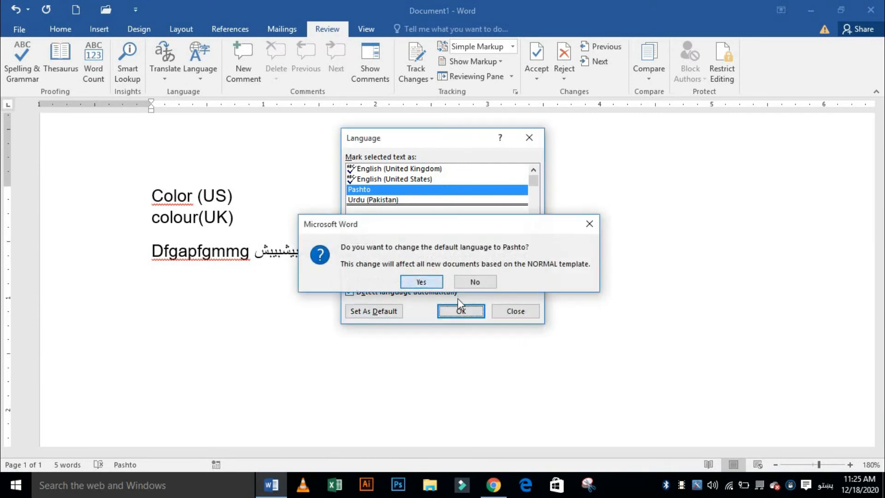
key(Return)
click(461, 313)
Insert random Pashto letters inside the "Dfgapfgmmg" word and inside the Pashto word on the third line
click(224, 254)
text(ببیبیب)
click(305, 255)
text(بیبیبیب)
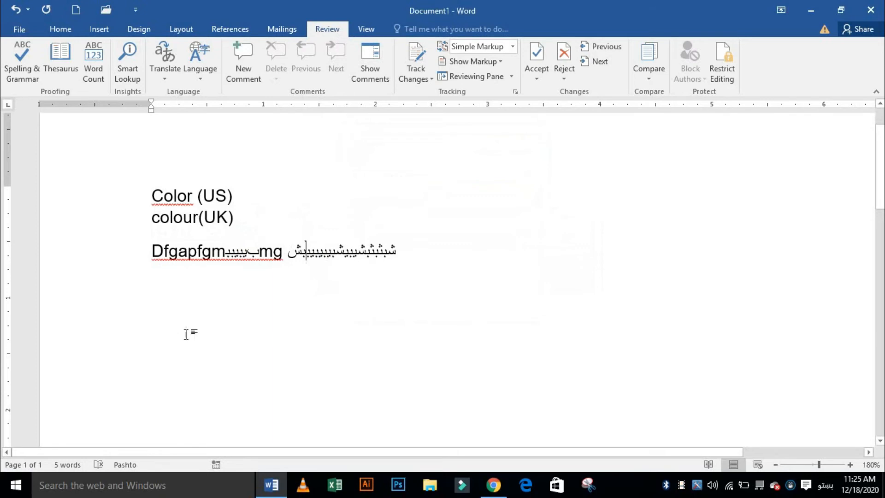
mouse_move(240, 251)
Delete all the text from the document
click(198, 75)
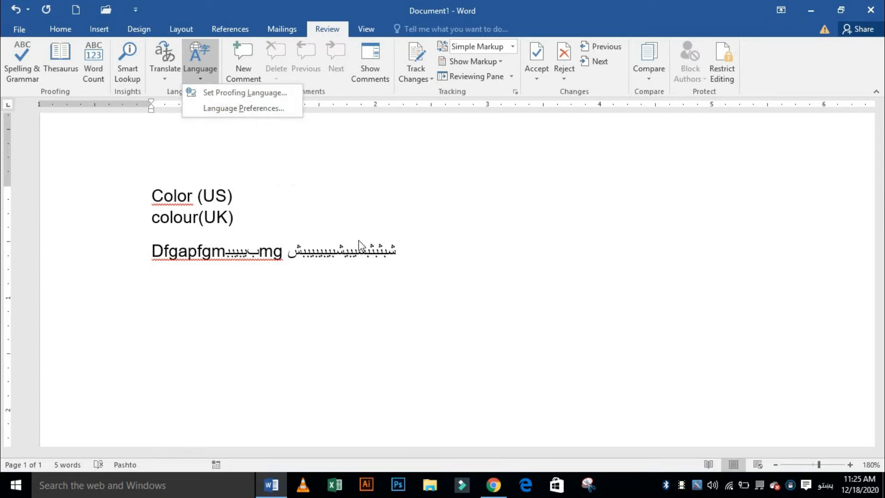
click(164, 199)
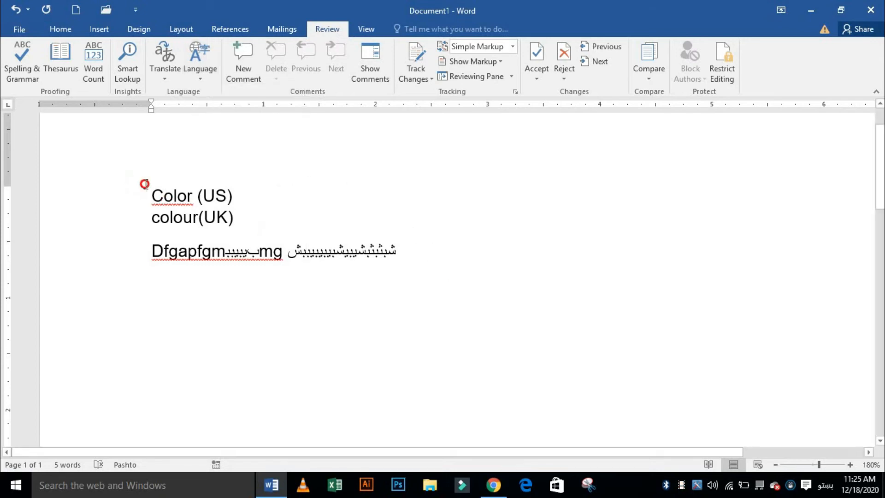
click(154, 192)
key(ctrl+a)
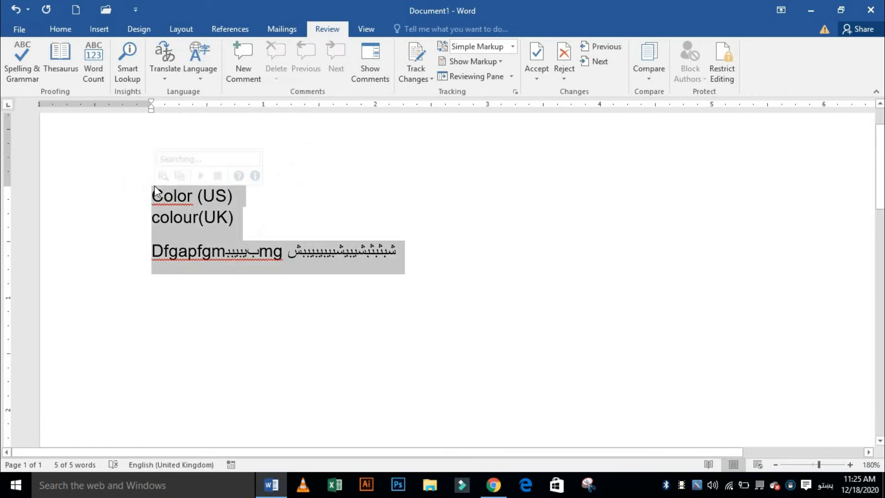
key(Delete)
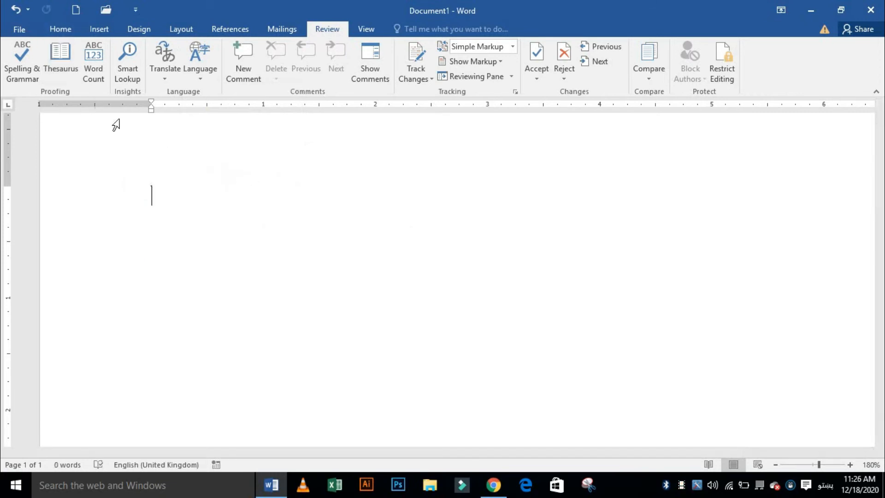
scroll(168, 165, down, 8)
click(58, 29)
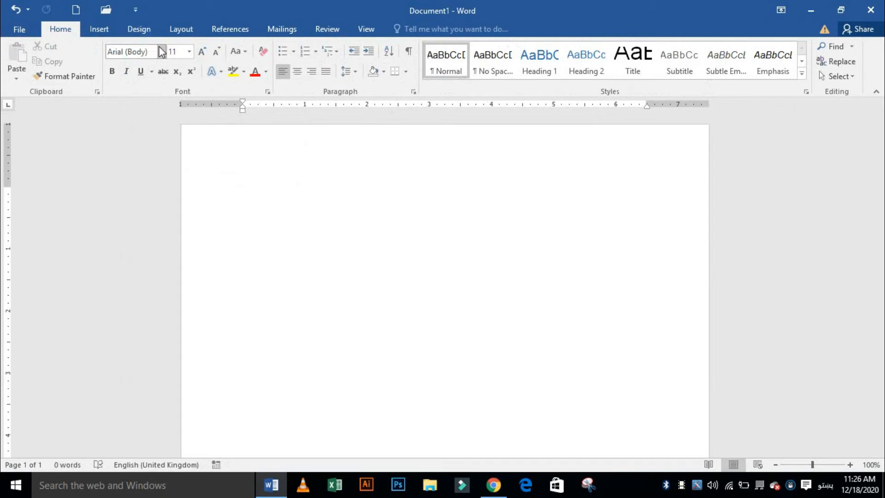
Add Pashto as an additional editing language in the Office language preferences
click(323, 29)
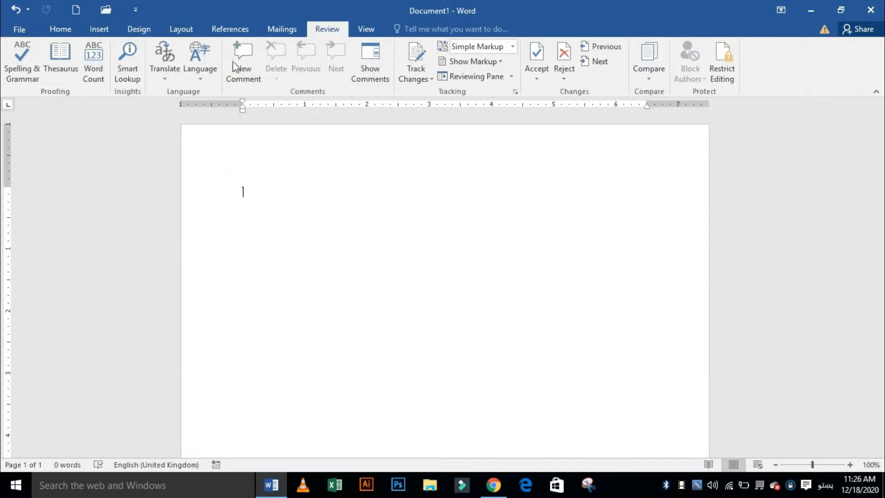
click(200, 69)
click(238, 110)
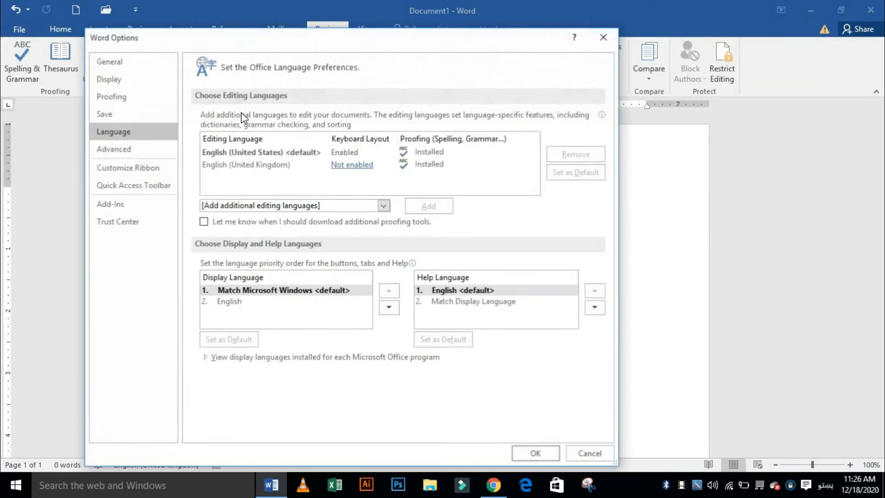
click(257, 206)
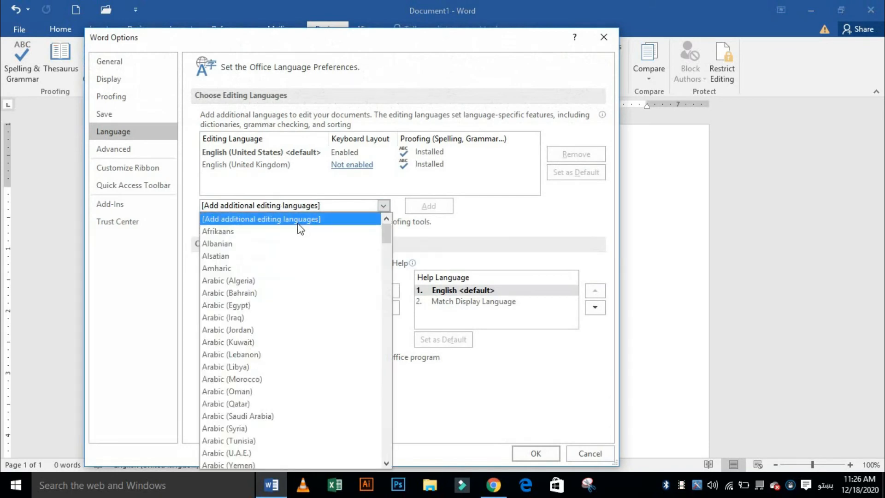
scroll(238, 316, down, 9)
scroll(238, 316, down, 20)
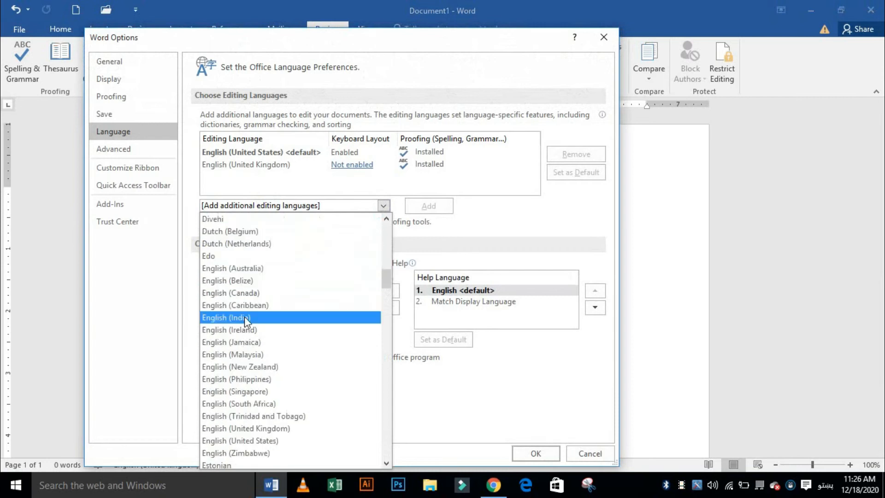
scroll(278, 367, down, 20)
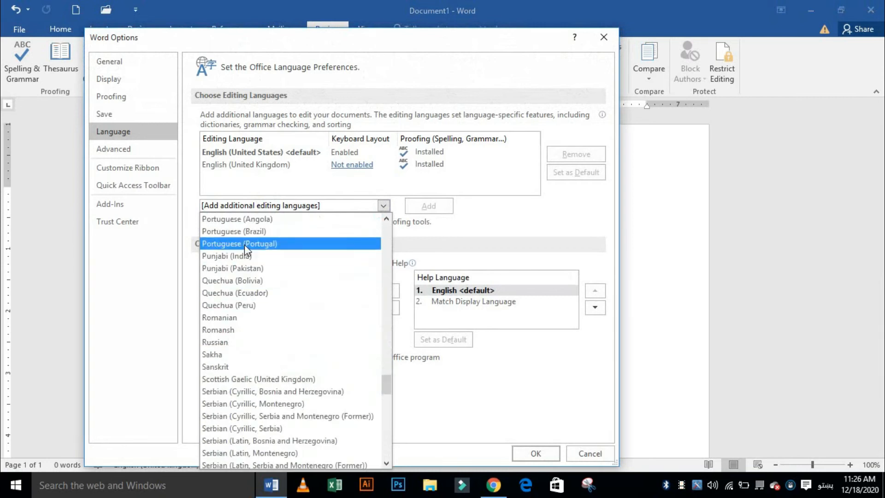
scroll(244, 244, up, 3)
click(232, 219)
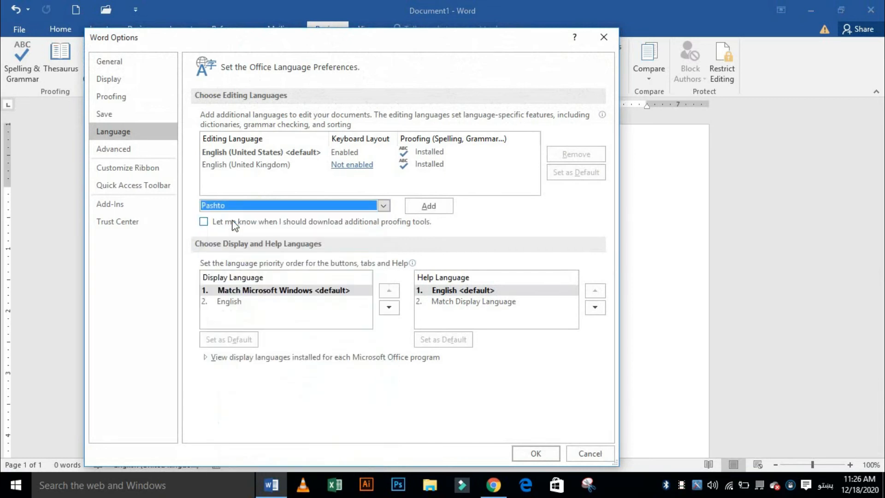
click(426, 202)
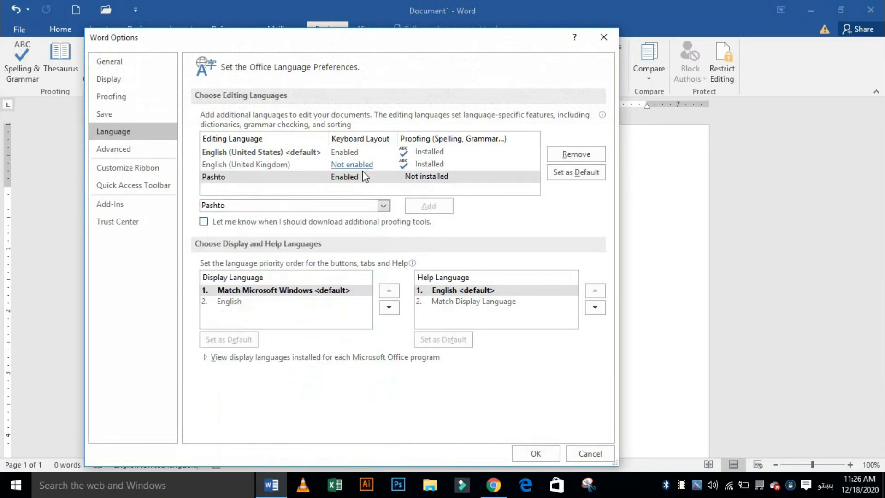
Try to set Pashto as the default editing language, and accept the language preferences
click(569, 173)
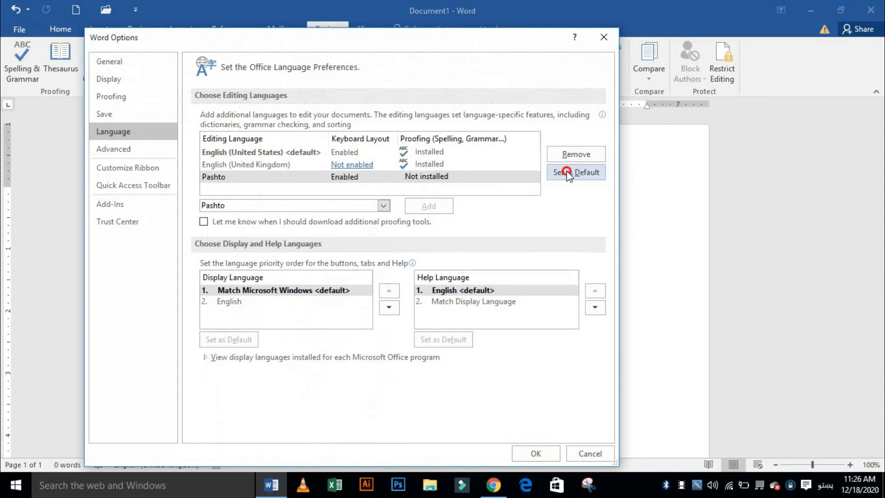
click(568, 298)
click(535, 453)
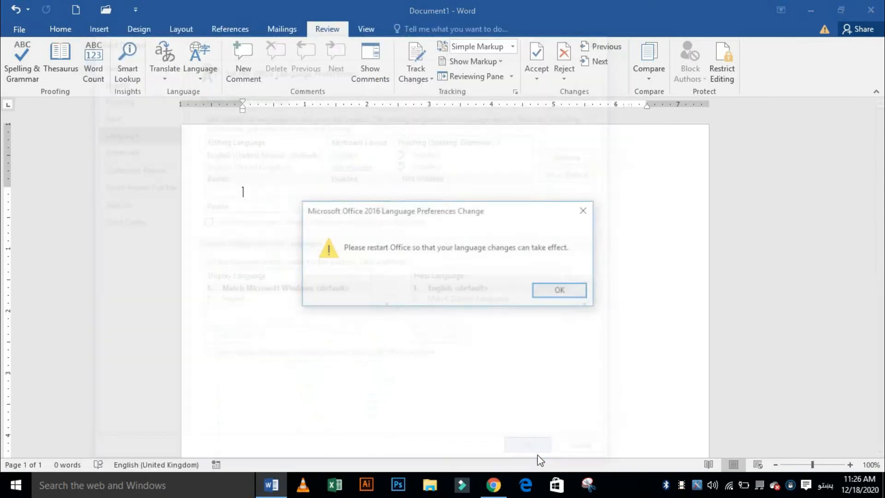
click(551, 291)
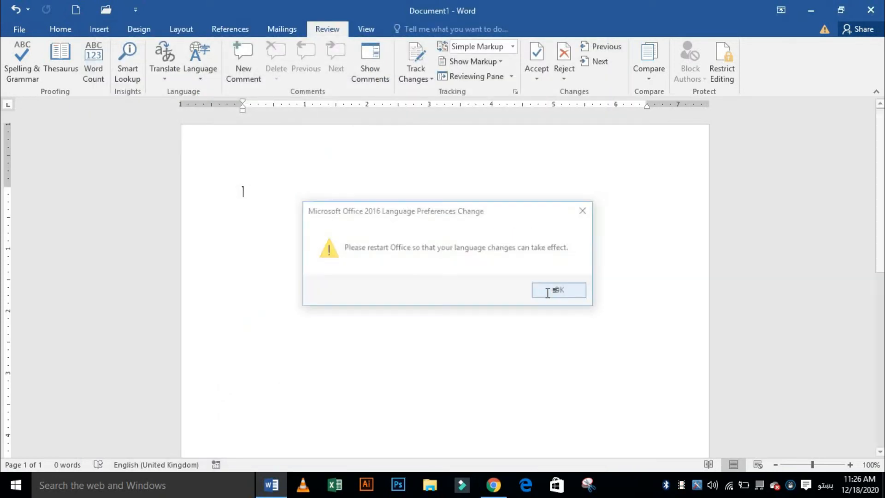
Close Word and restart it with a new blank document
key(alt+F4)
click(443, 267)
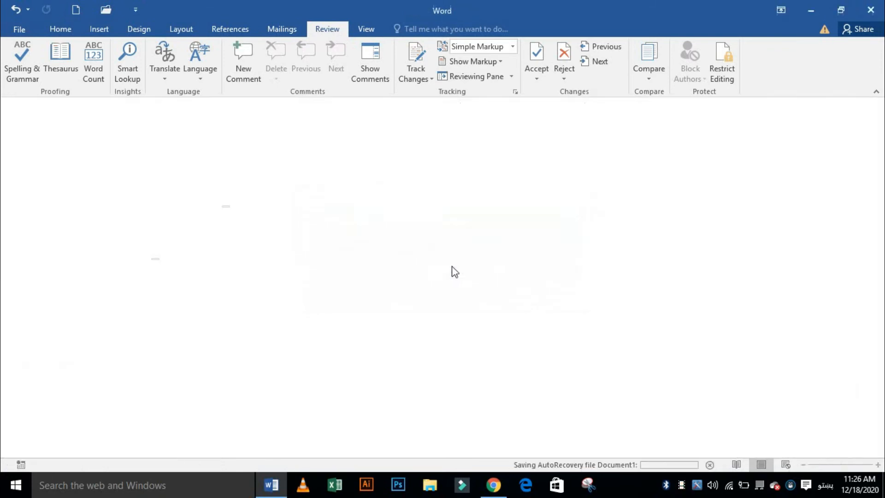
click(811, 6)
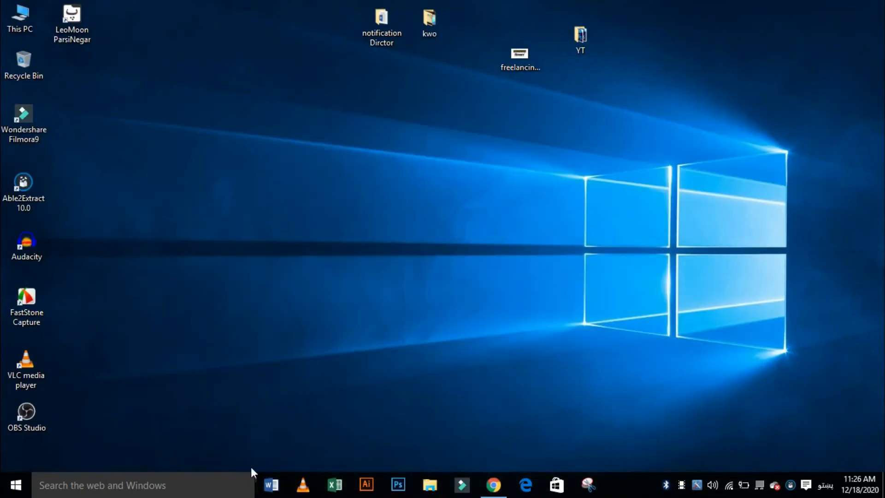
click(272, 484)
click(328, 189)
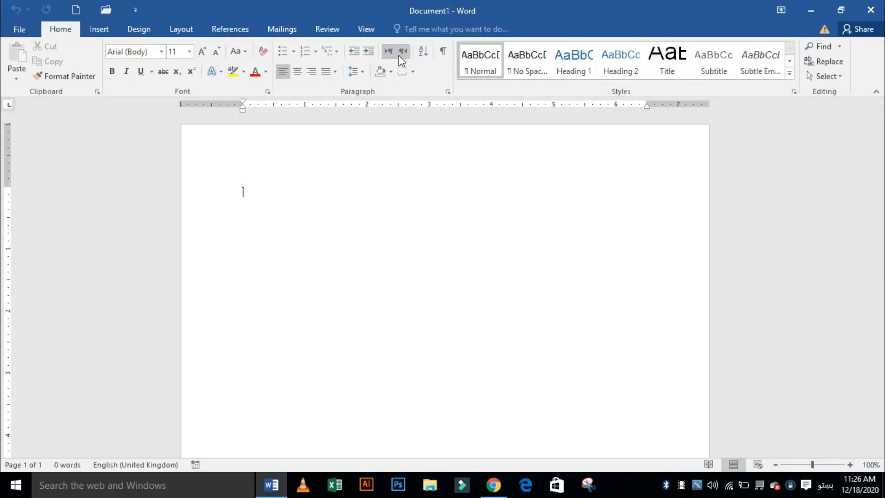
Switch the empty paragraph's direction to right-to-left and return it to left-to-right
click(403, 52)
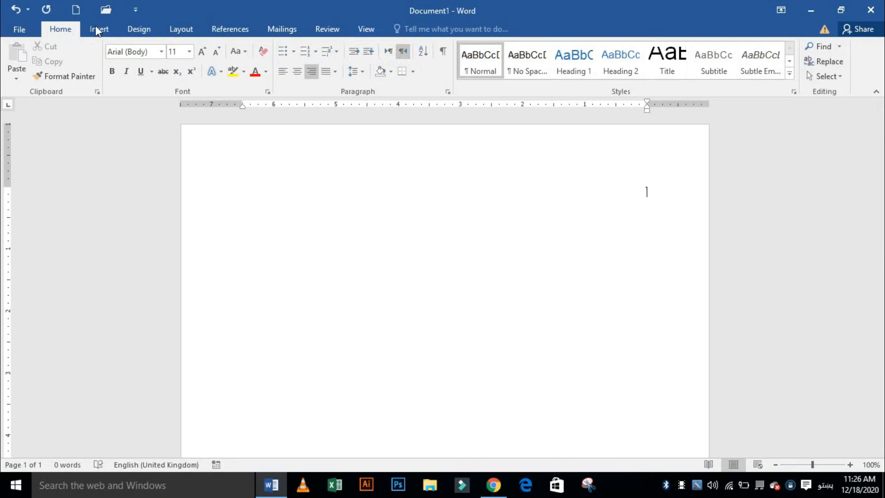
click(327, 30)
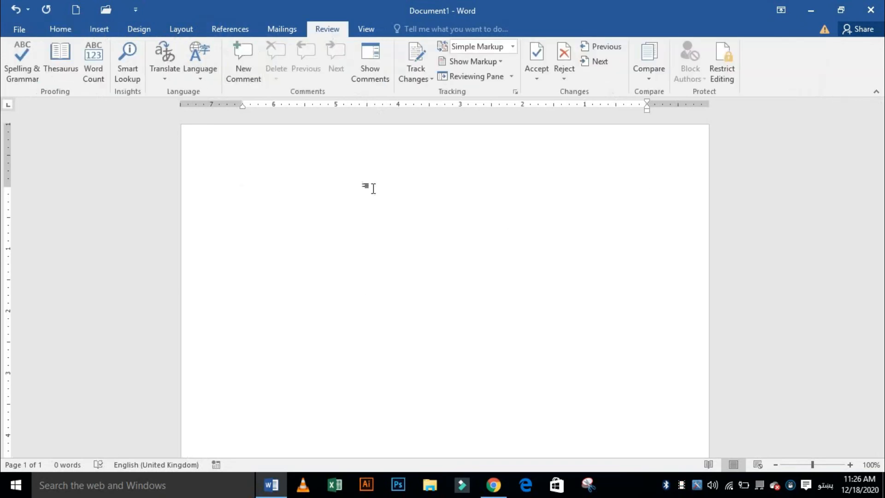
click(61, 29)
click(388, 51)
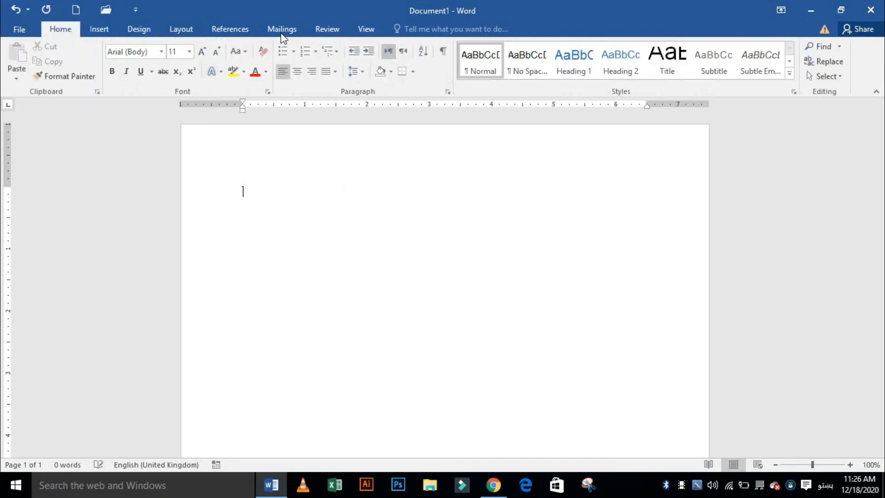
click(319, 30)
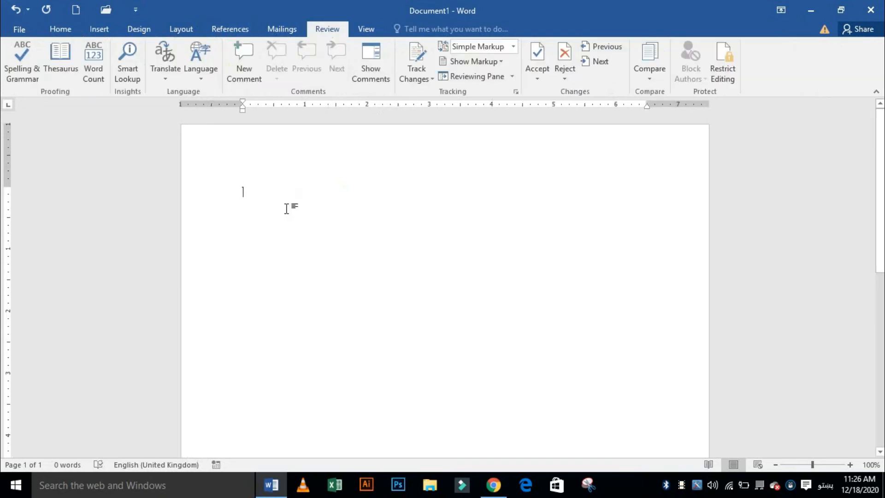
text(قشی)
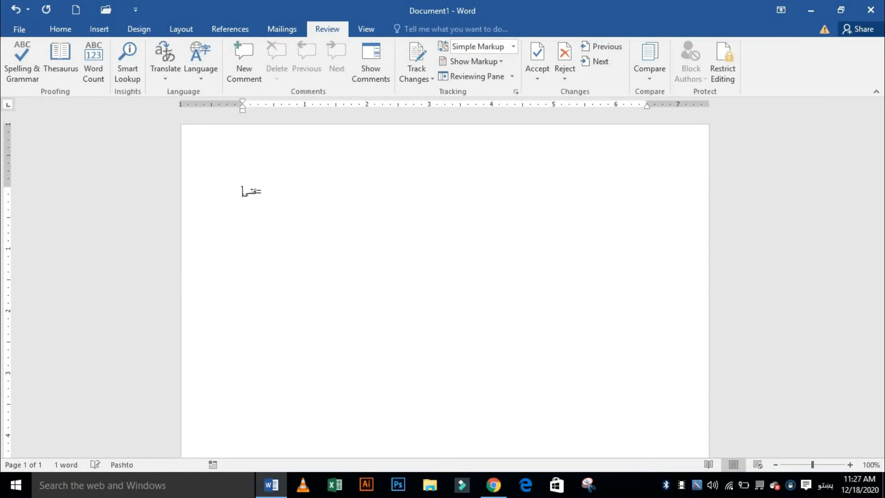
key(BackSpace)
Switch the keyboard to English (United States) and generate sample paragraphs with =rand()
click(826, 485)
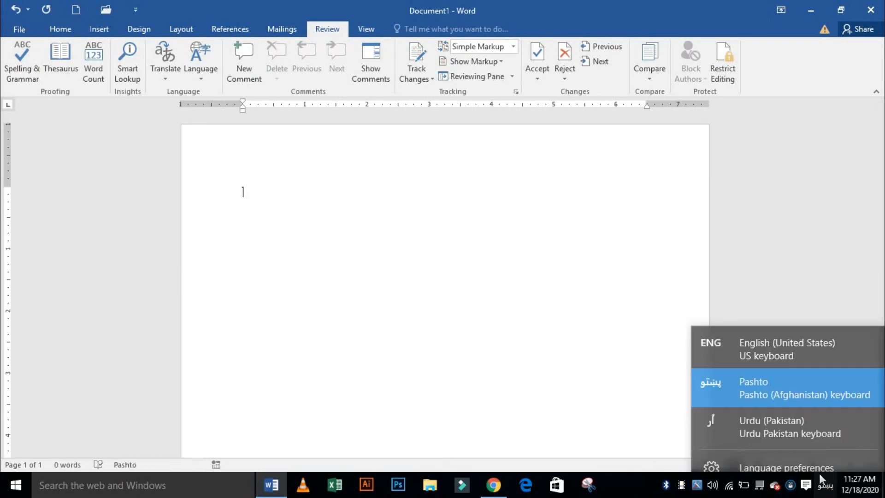
click(764, 343)
text(-)
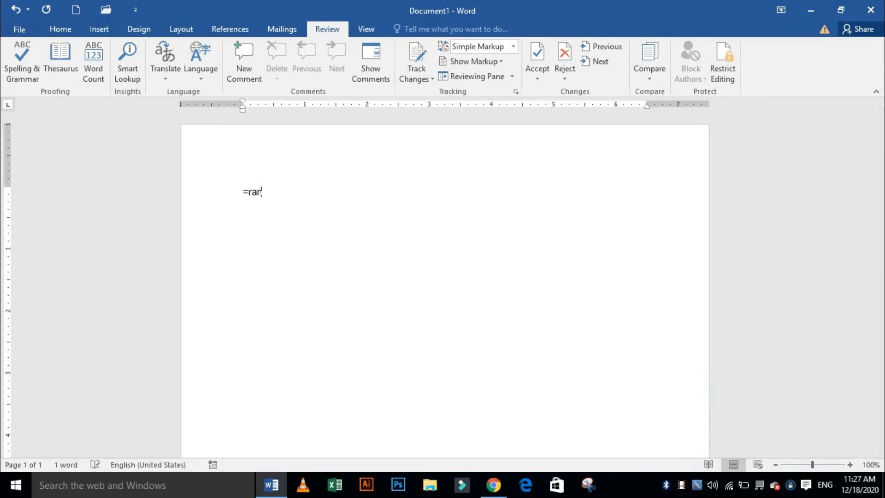
text(rand())
key(Return)
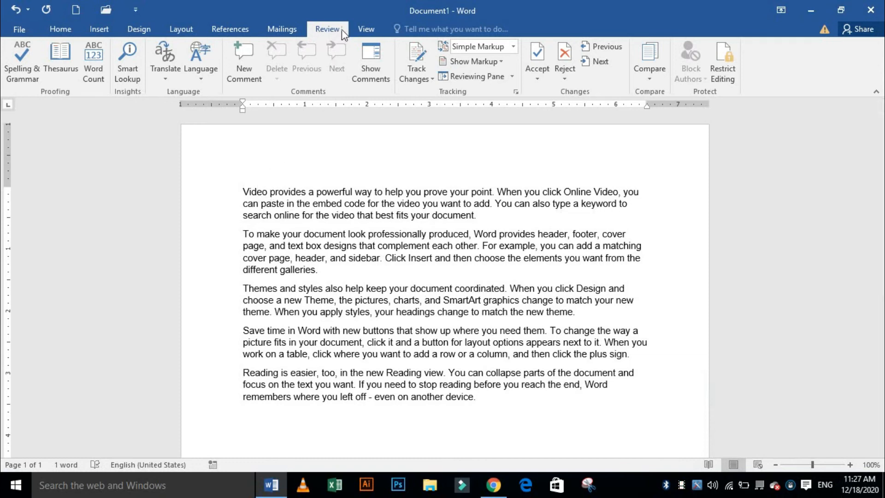
double_click(266, 194)
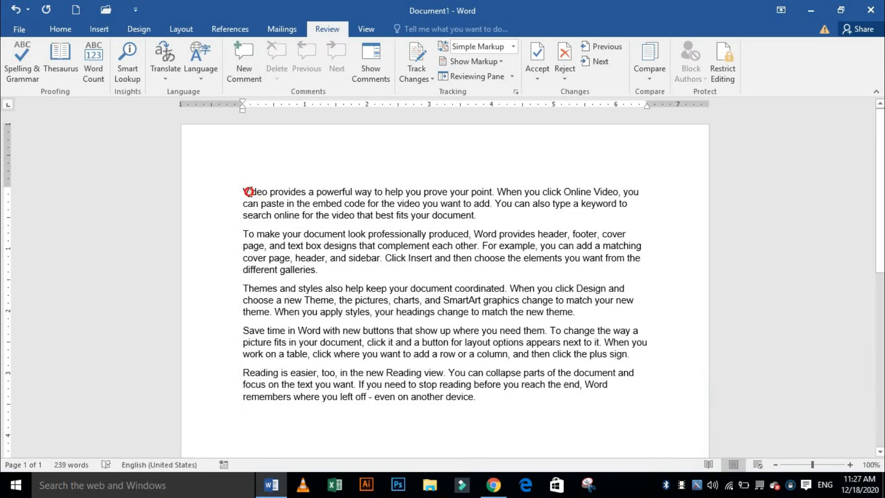
click(370, 203)
drag(253, 185, 536, 416)
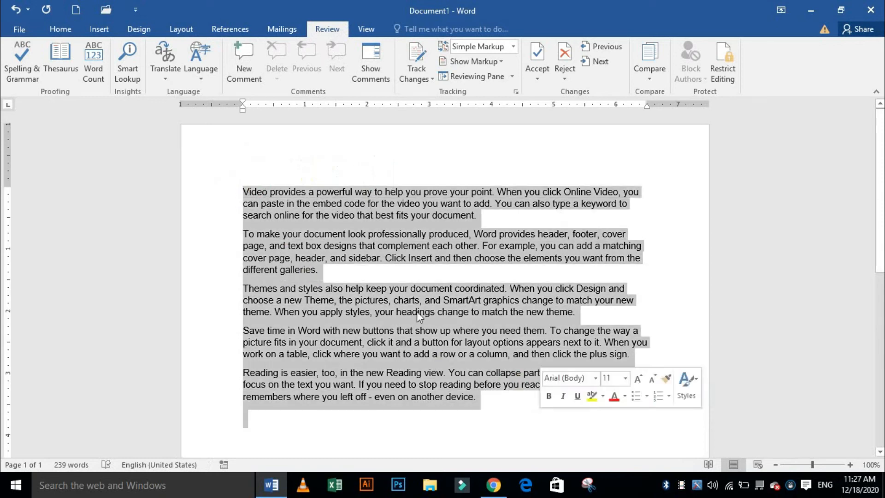
click(303, 217)
drag(275, 215, 351, 218)
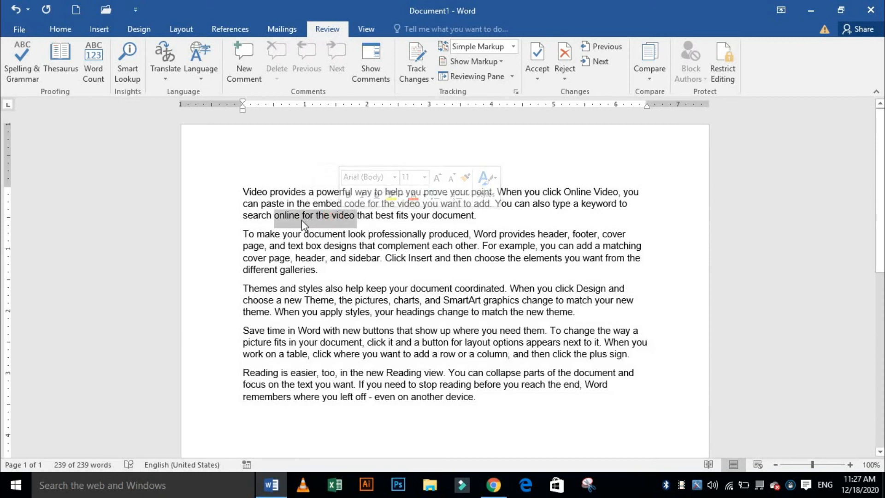
click(289, 191)
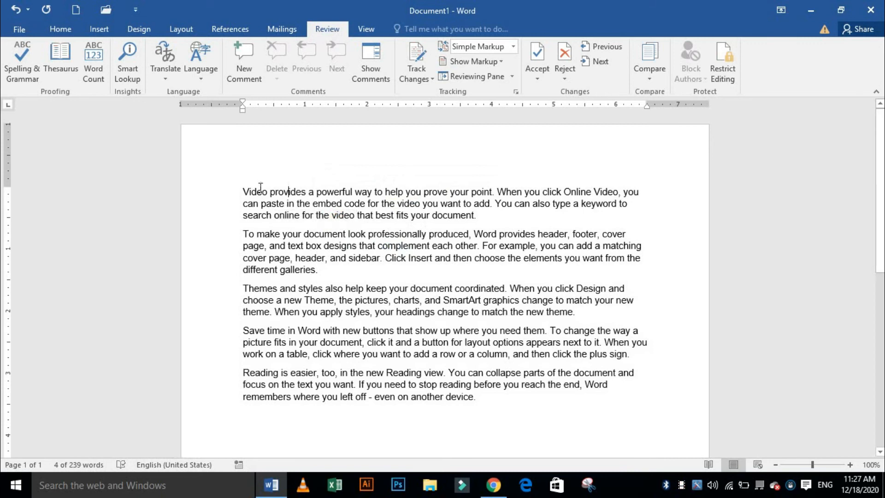
Attach a comment reading "A graphical representation" to the word "Video" at the start of the first paragraph
double_click(254, 191)
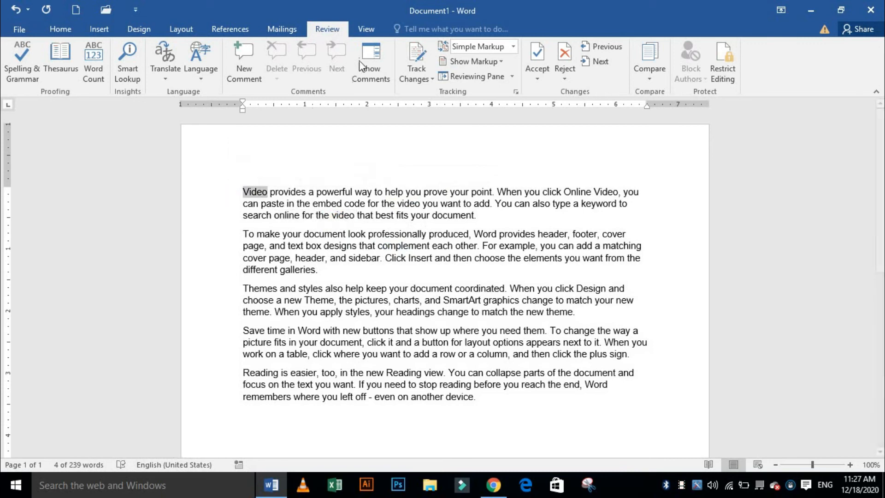
click(256, 71)
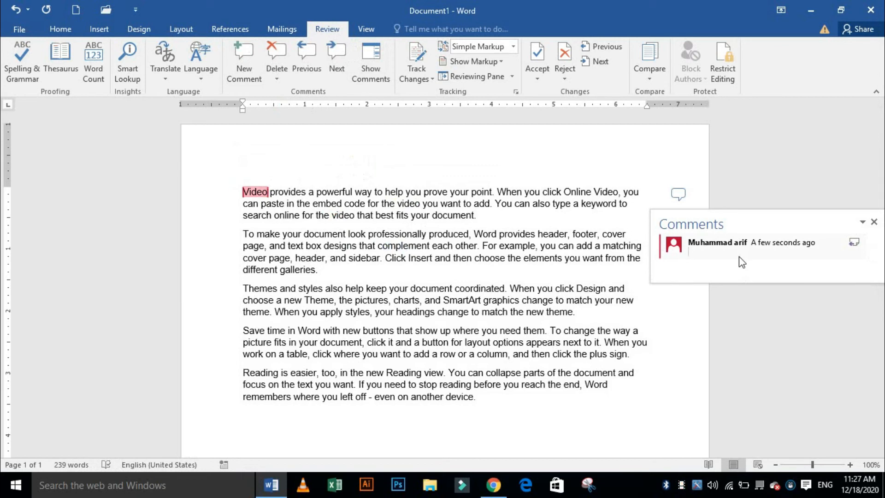
text(A graphicak l re)
text(presentation)
key(Return)
click(804, 192)
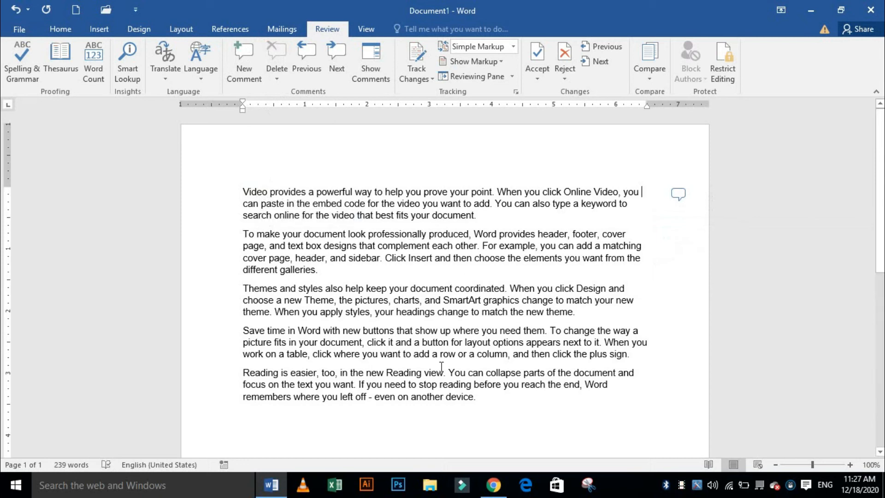
Attach a comment reading "To study something" to the word "Reading" before "view" in the last paragraph
drag(421, 373, 387, 371)
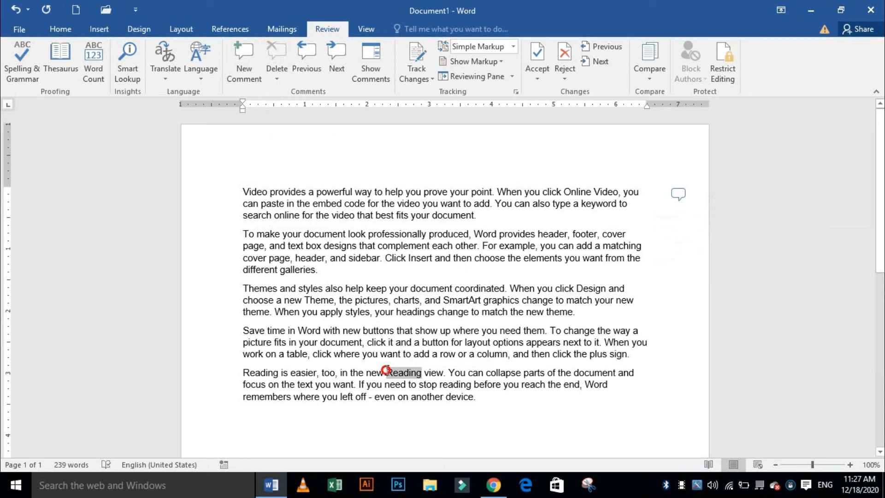
click(244, 69)
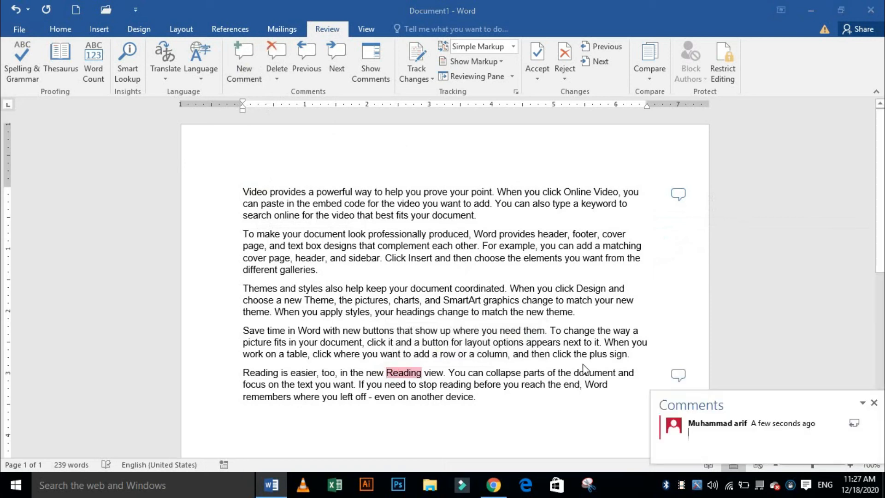
text(To study something)
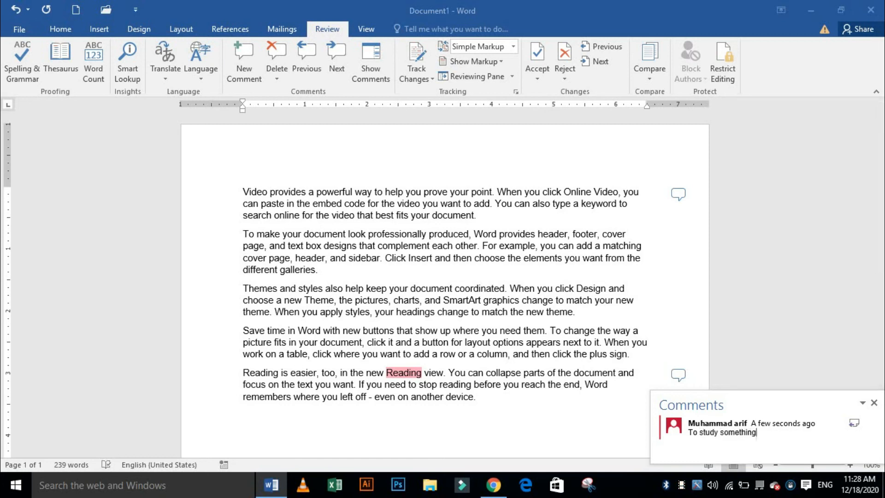
click(743, 369)
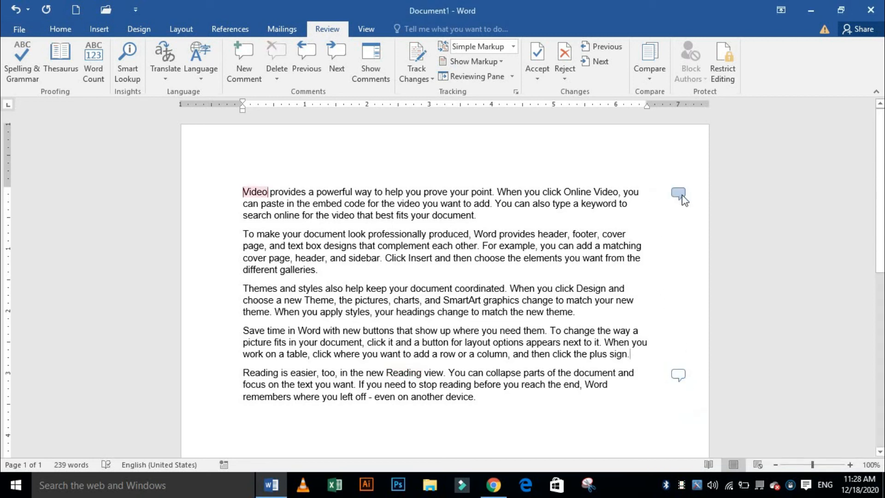
Open the comments on "Video" and "Reading" to read them, and close the comment view
click(679, 194)
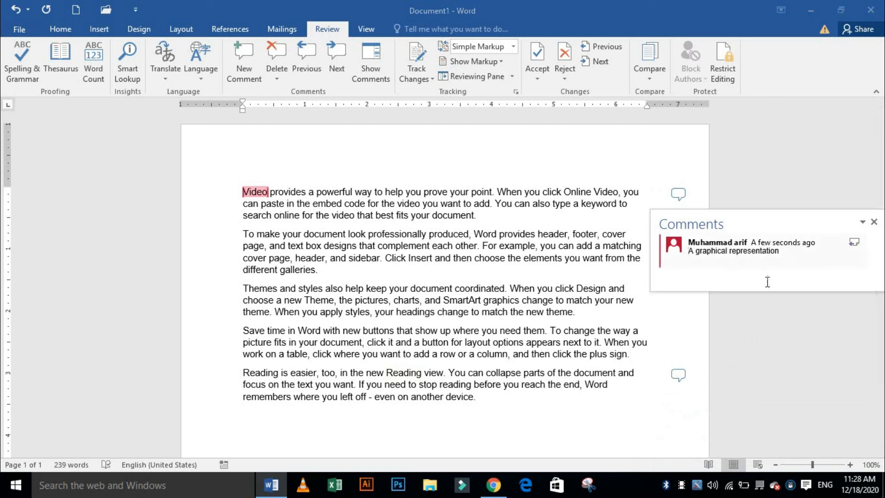
click(677, 377)
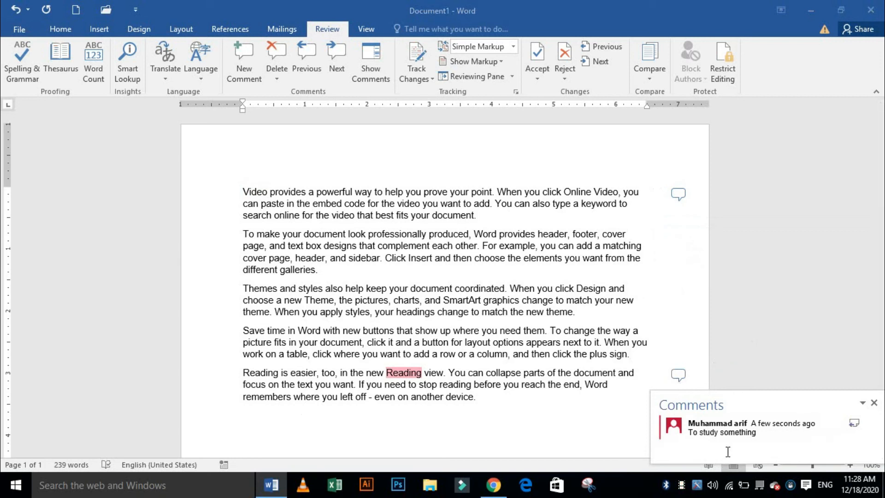
click(768, 326)
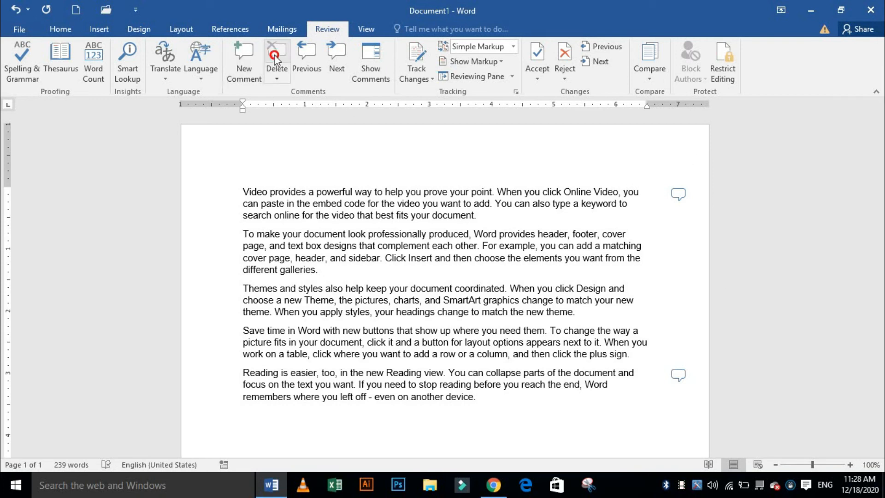
Delete the comment on "Video" in the first paragraph, and undo the deletion
click(263, 191)
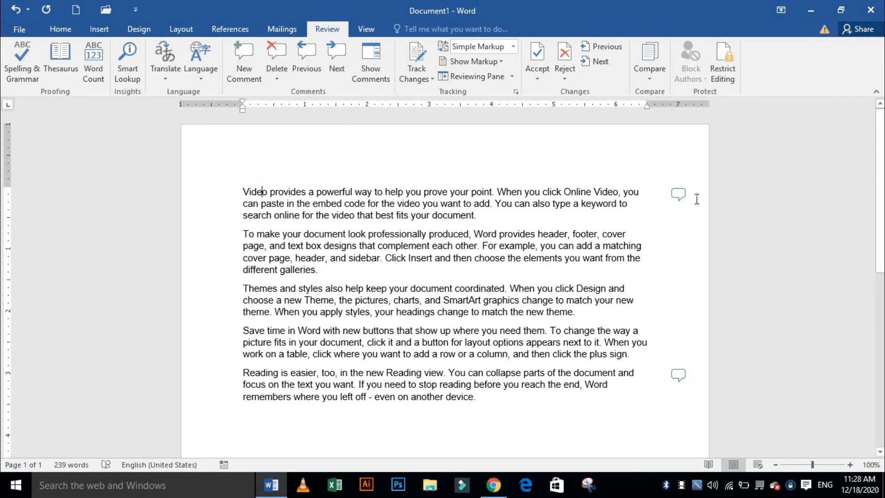
click(678, 194)
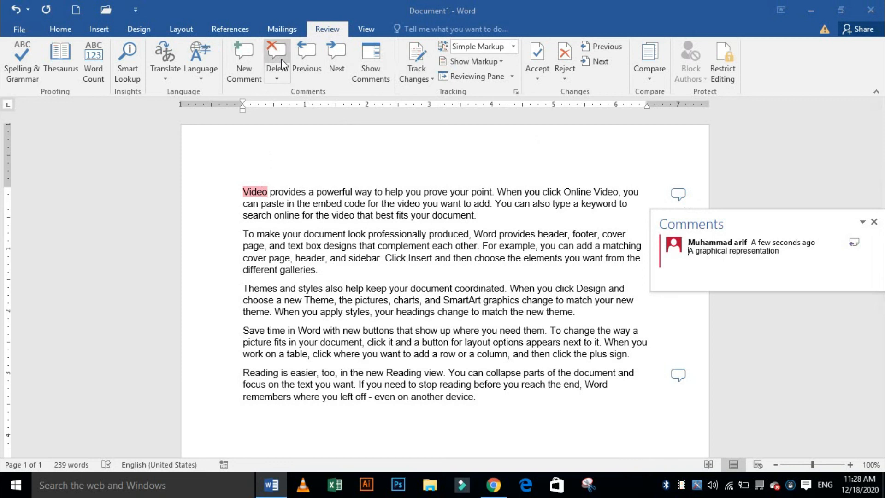
click(279, 77)
click(311, 91)
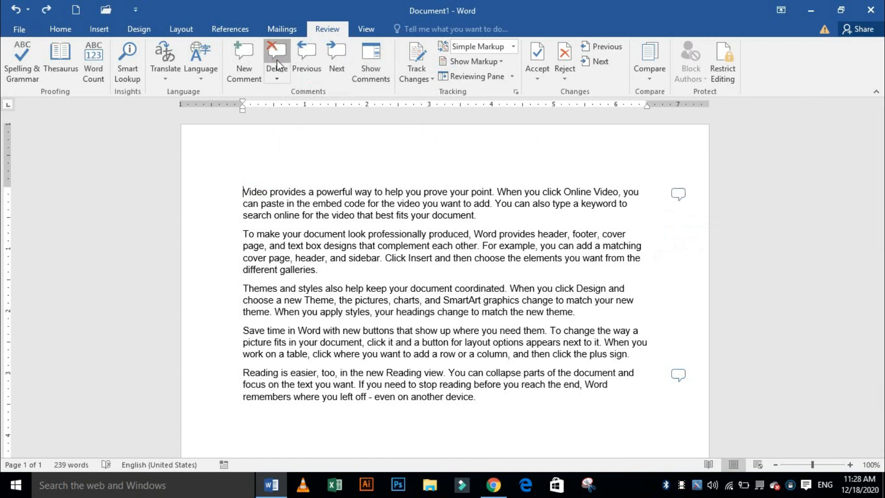
key(ctrl+z)
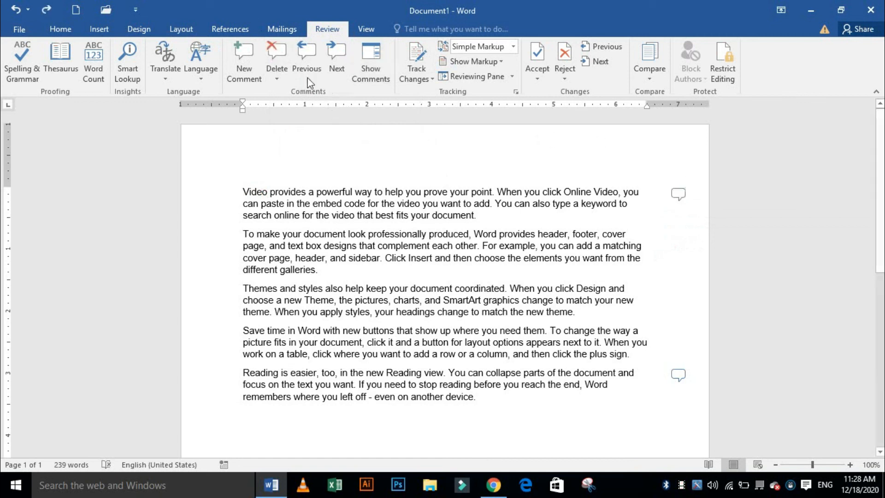
click(290, 81)
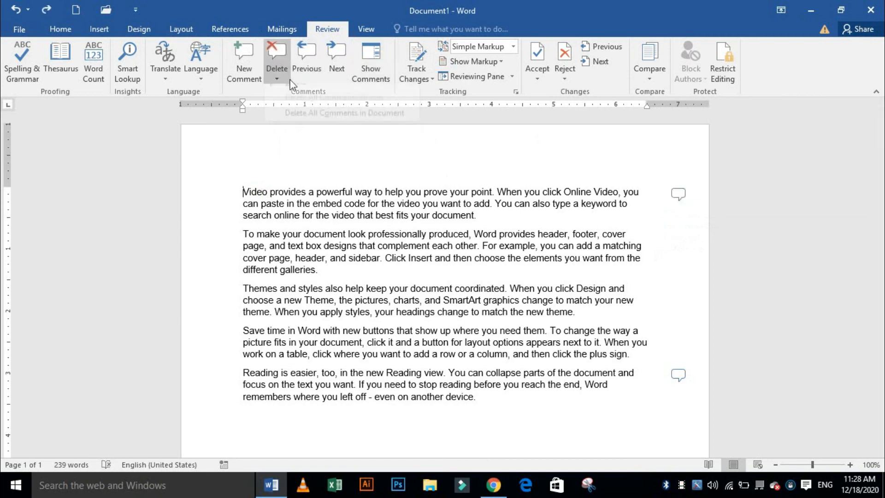
click(316, 138)
Step forward through the comments on "Reading" and "Video", and show all comments beside the text before hiding them again
click(336, 58)
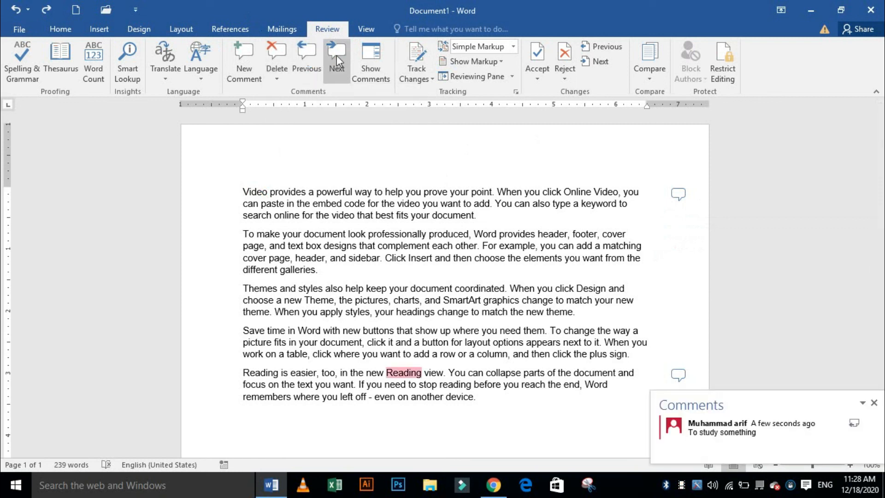
click(336, 56)
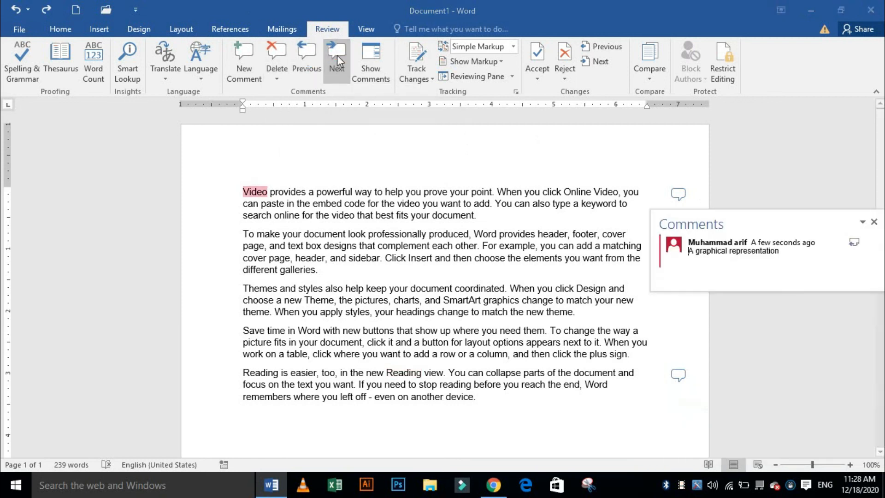
click(377, 65)
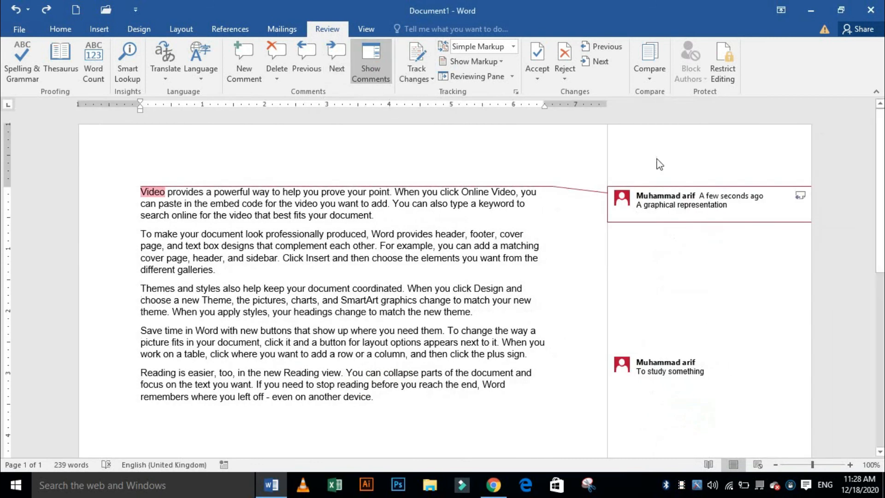
click(537, 215)
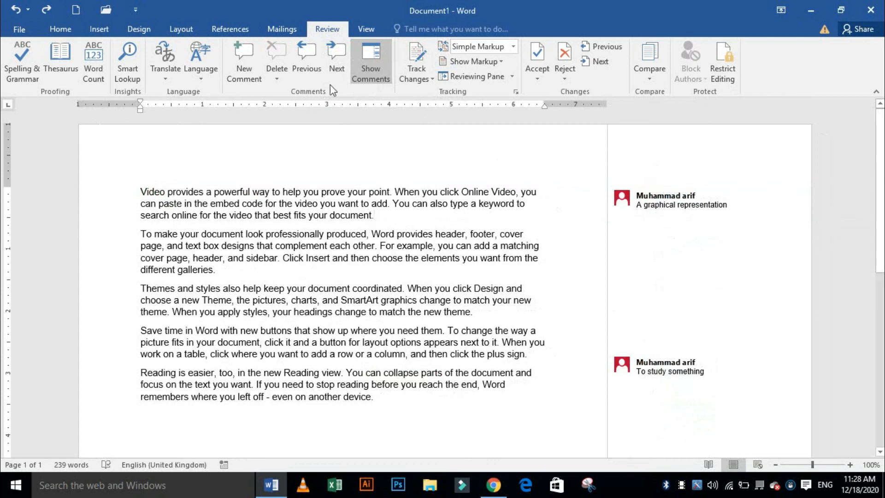
click(370, 76)
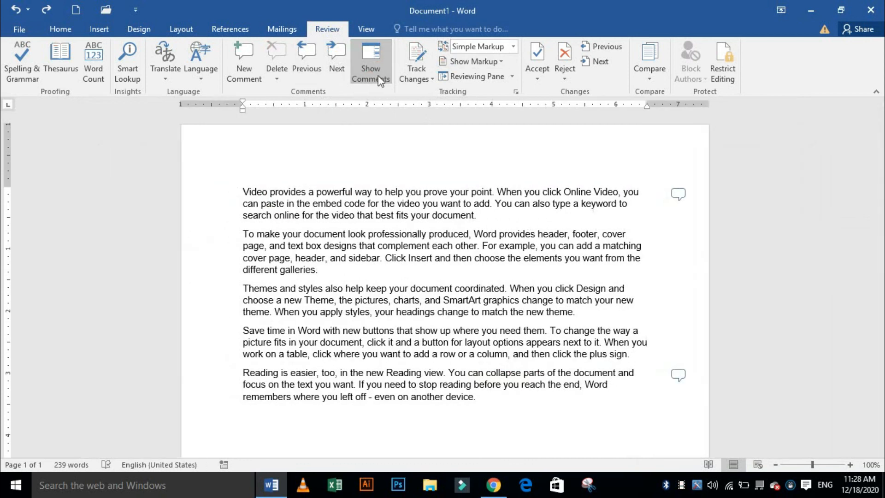
Switch the markup display to All Markup, and return it to Simple Markup
click(514, 46)
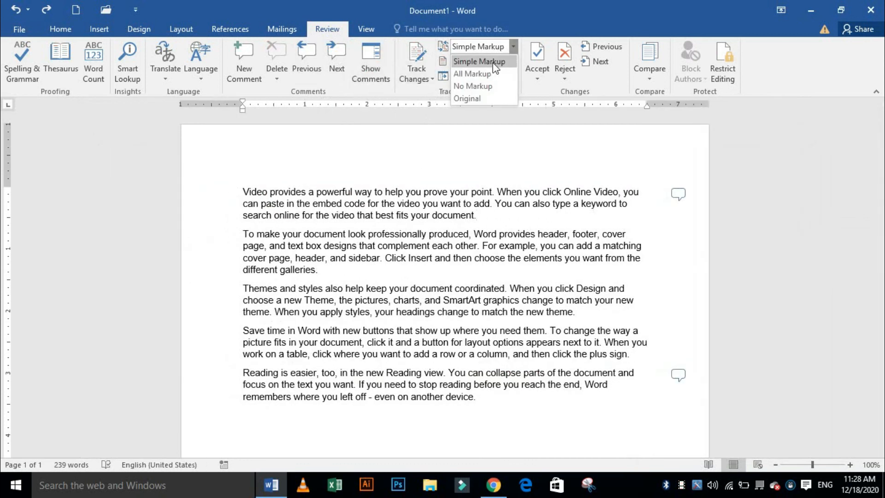
click(478, 74)
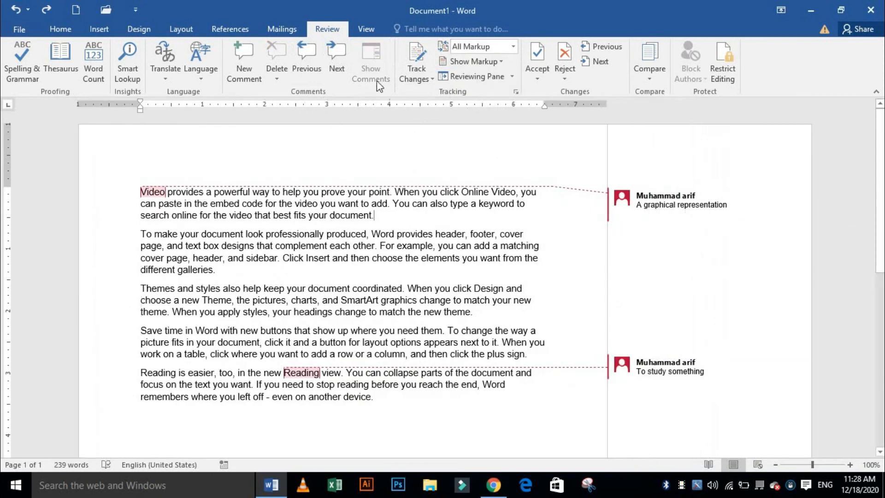
click(514, 47)
click(473, 61)
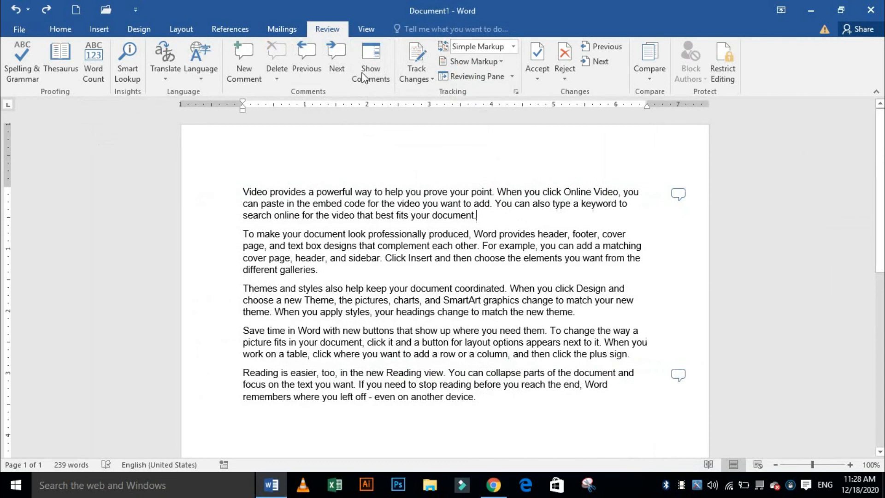
Toggle the display of all comments beside the text on and off several times, ending with them hidden
click(363, 74)
click(364, 70)
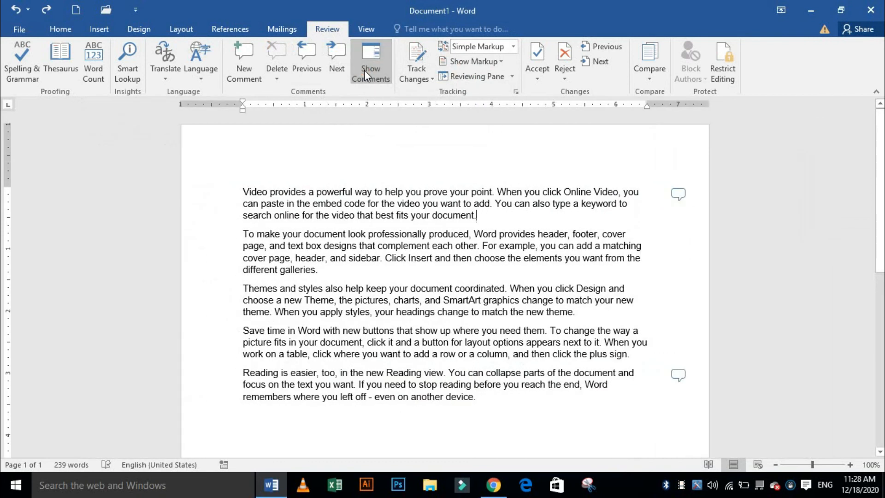
click(364, 70)
click(364, 70)
click(364, 70)
click(364, 71)
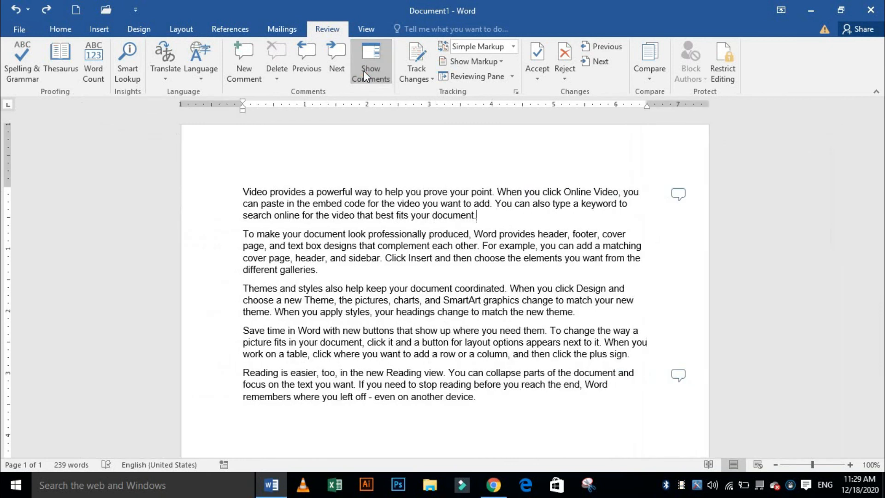